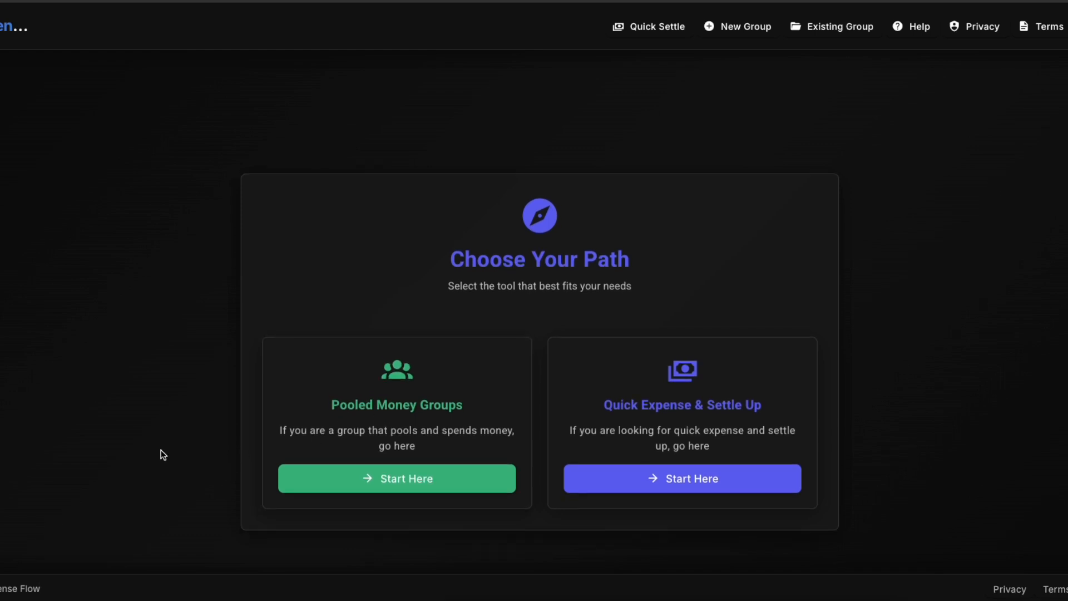
# Step: Start a new pooled money group named MyBadmintonGroup with Australian Dollar (AUD) as its currency
pyautogui.click(392, 483)
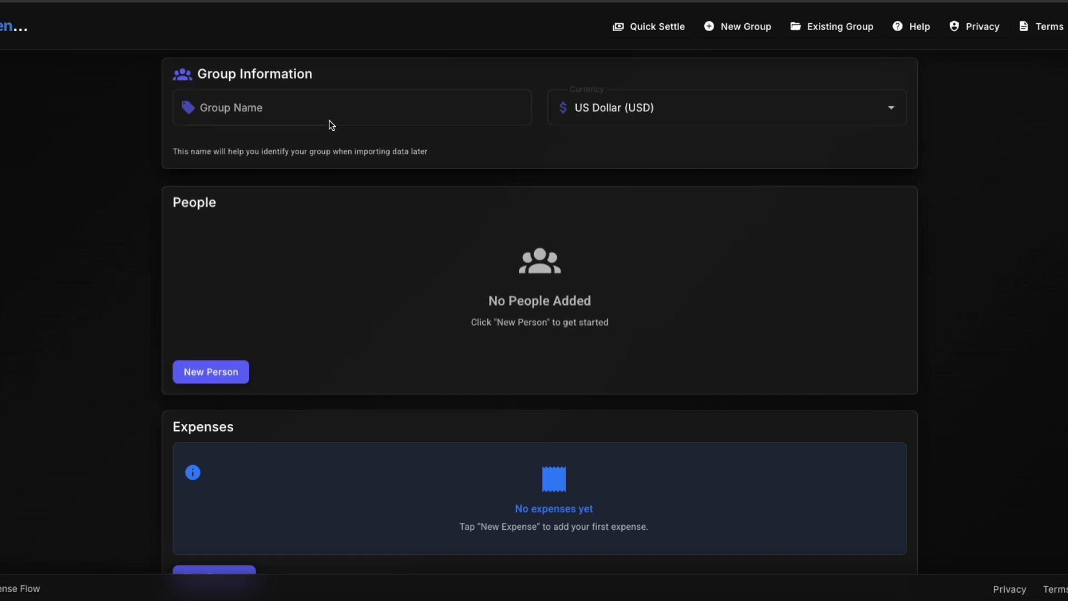
pyautogui.click(343, 110)
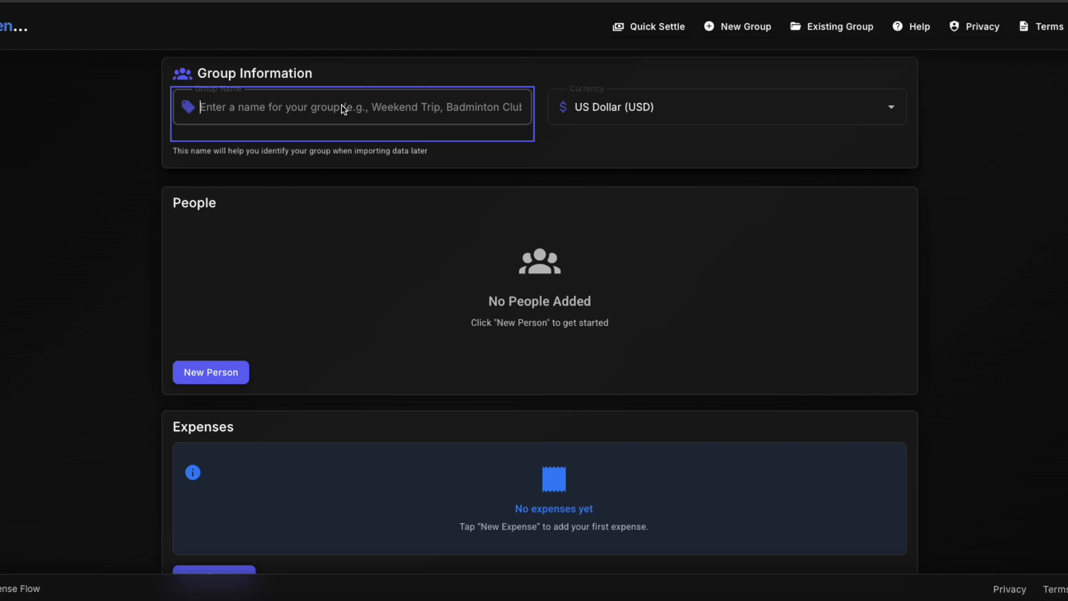
pyautogui.write('MyBadminto')
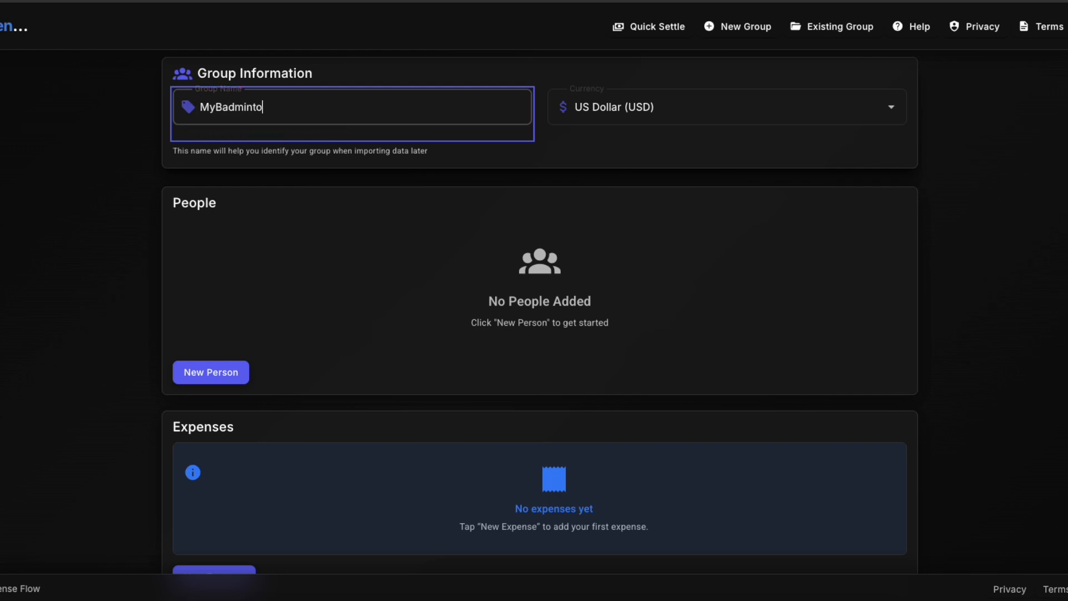
pyautogui.write('nGroup')
pyautogui.click(660, 106)
pyautogui.scroll(-3, 620, 236)
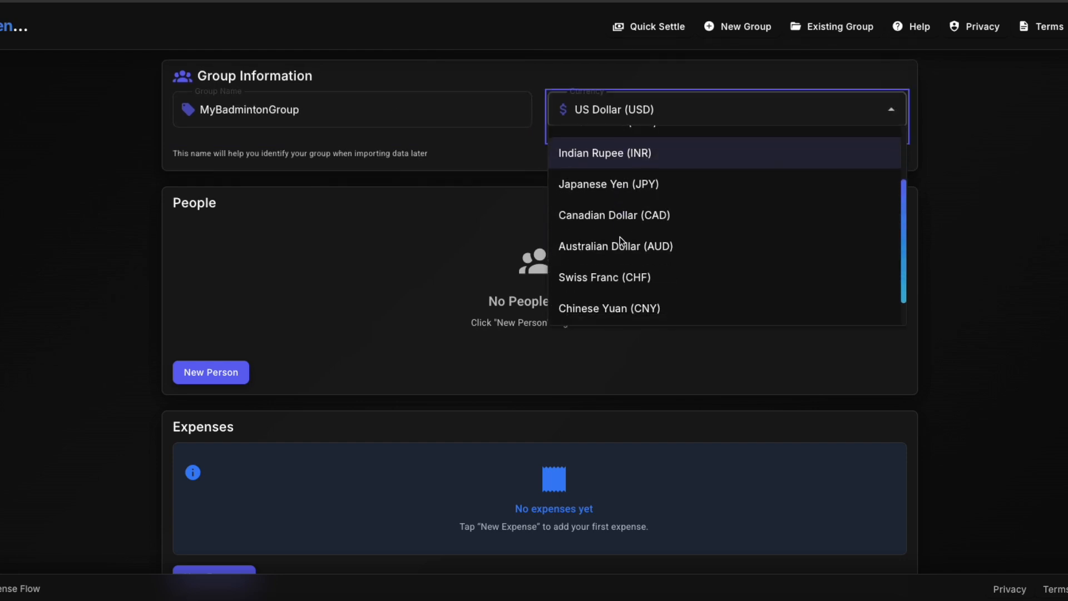
pyautogui.click(620, 237)
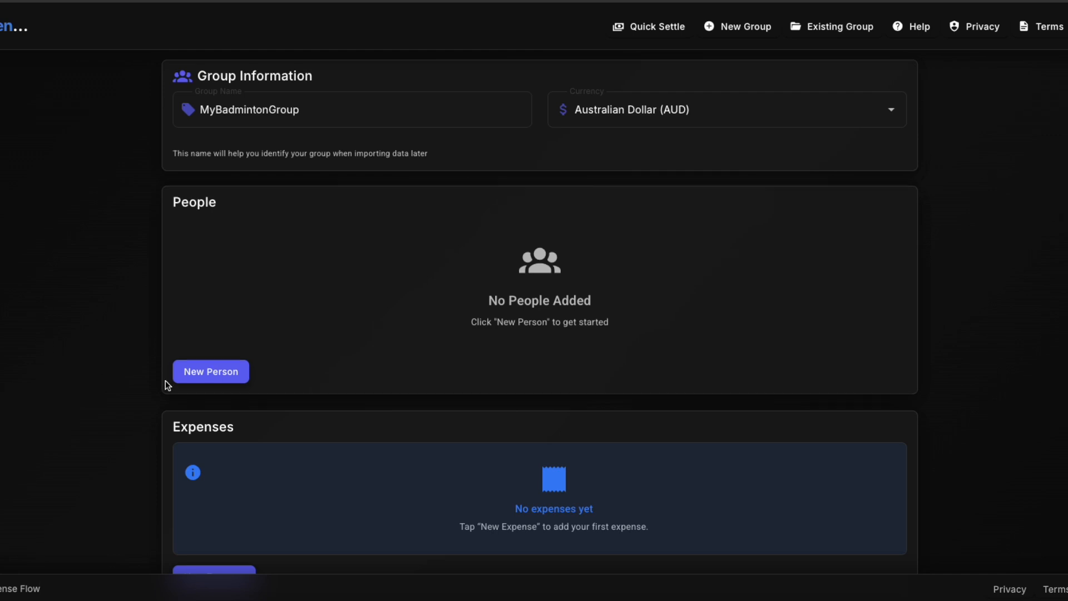
# Step: Add the first person to the group by entering and saving their name
pyautogui.click(184, 370)
pyautogui.click(490, 301)
pyautogui.write('Chiru')
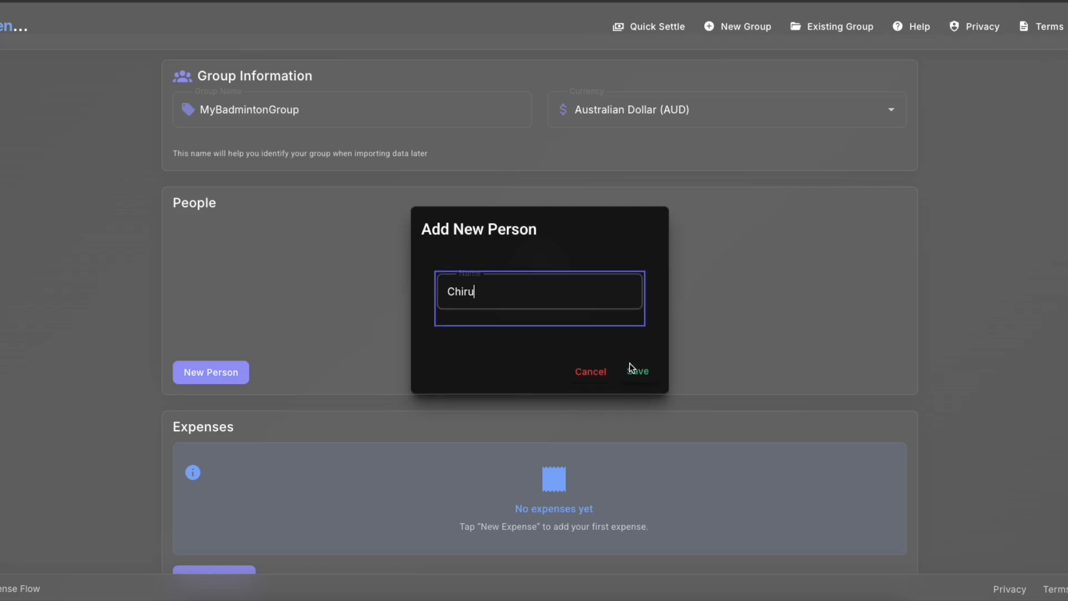
pyautogui.click(632, 370)
# Step: Look over the fund and balance charts, and add a second person's name to the group
pyautogui.scroll(-1, 252, 389)
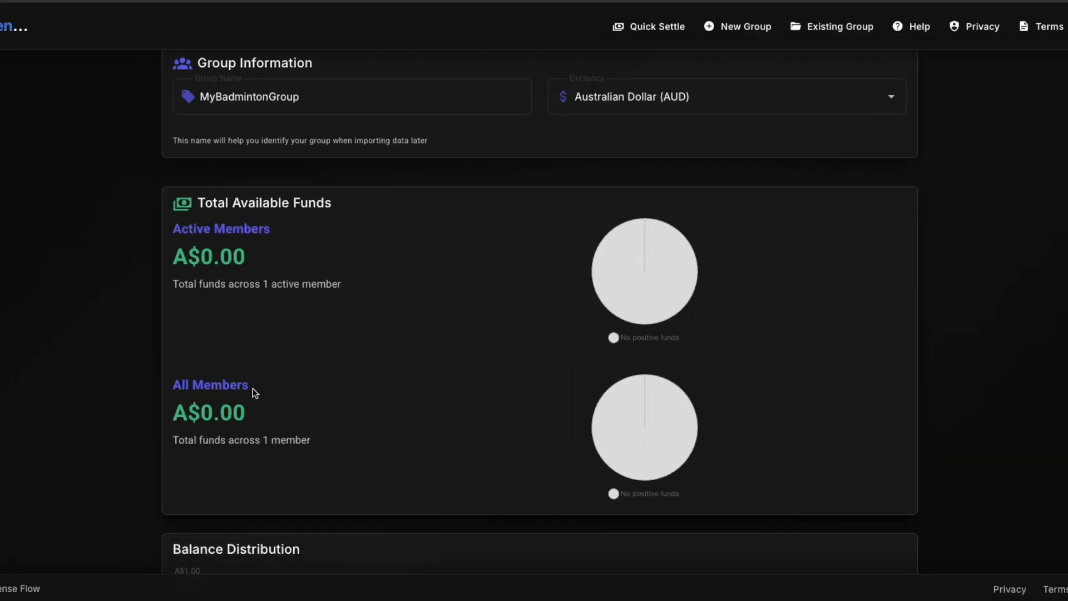
pyautogui.scroll(-1, 252, 389)
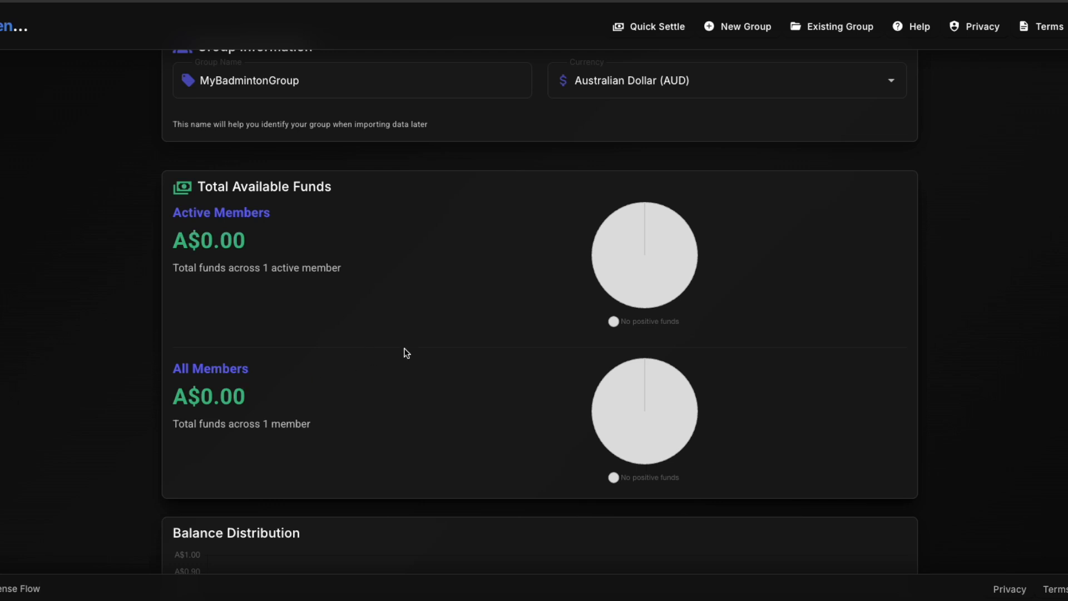
pyautogui.scroll(-7, 374, 241)
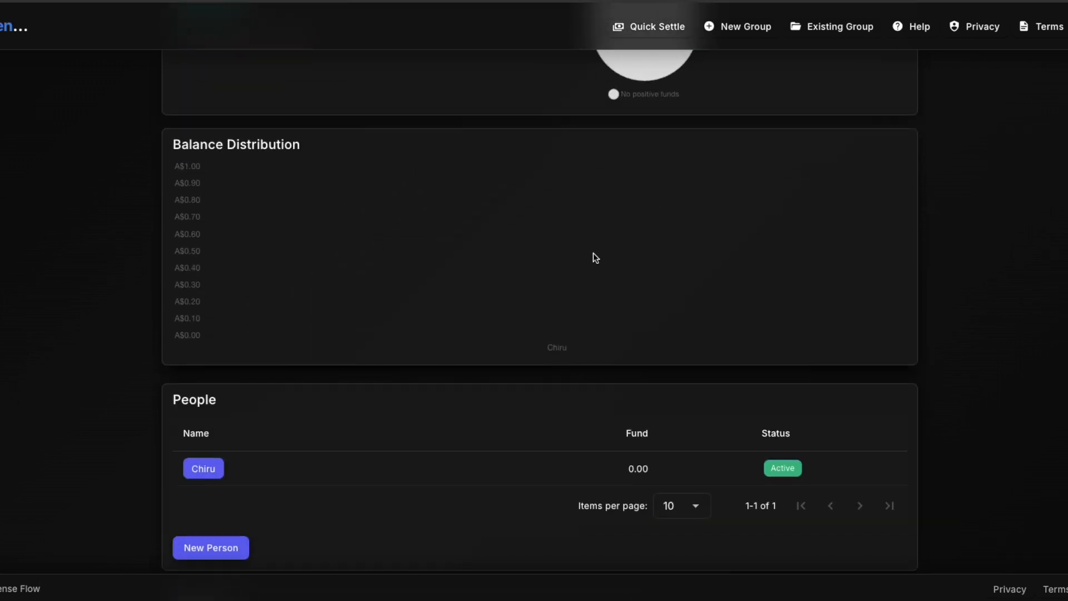
pyautogui.scroll(2, 593, 258)
pyautogui.scroll(-3, 592, 260)
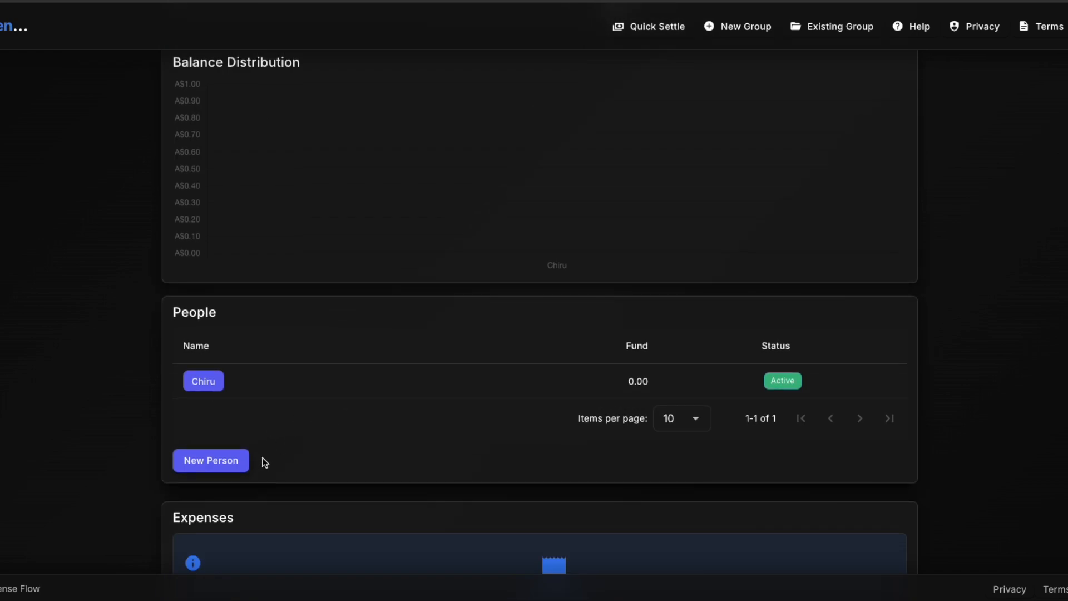
pyautogui.click(231, 460)
pyautogui.click(513, 294)
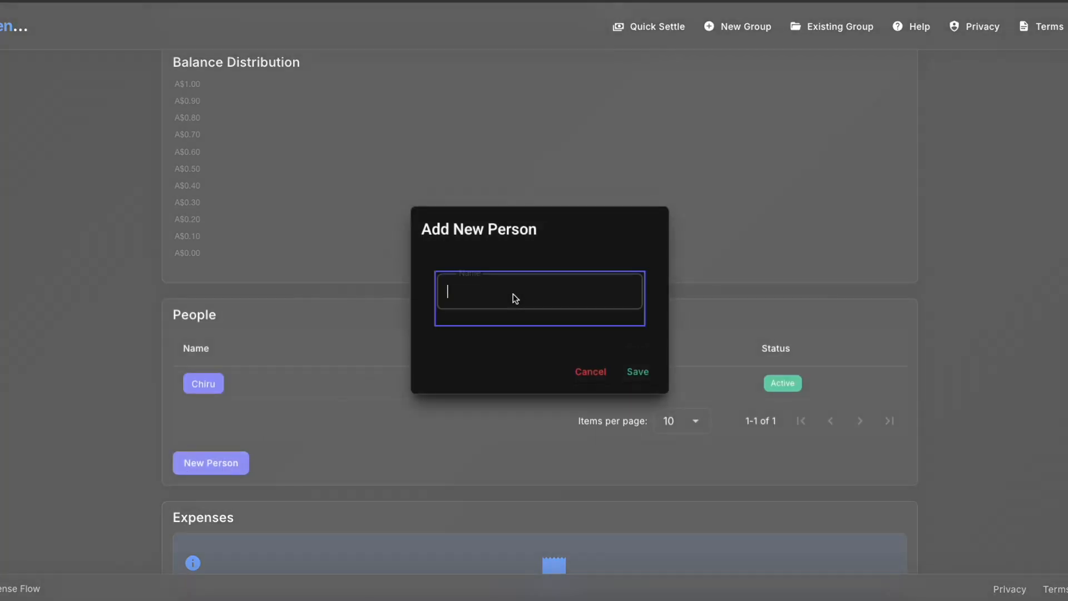
pyautogui.write('Venky')
pyautogui.click(640, 373)
# Step: Add a third person to the group under their short name
pyautogui.click(206, 495)
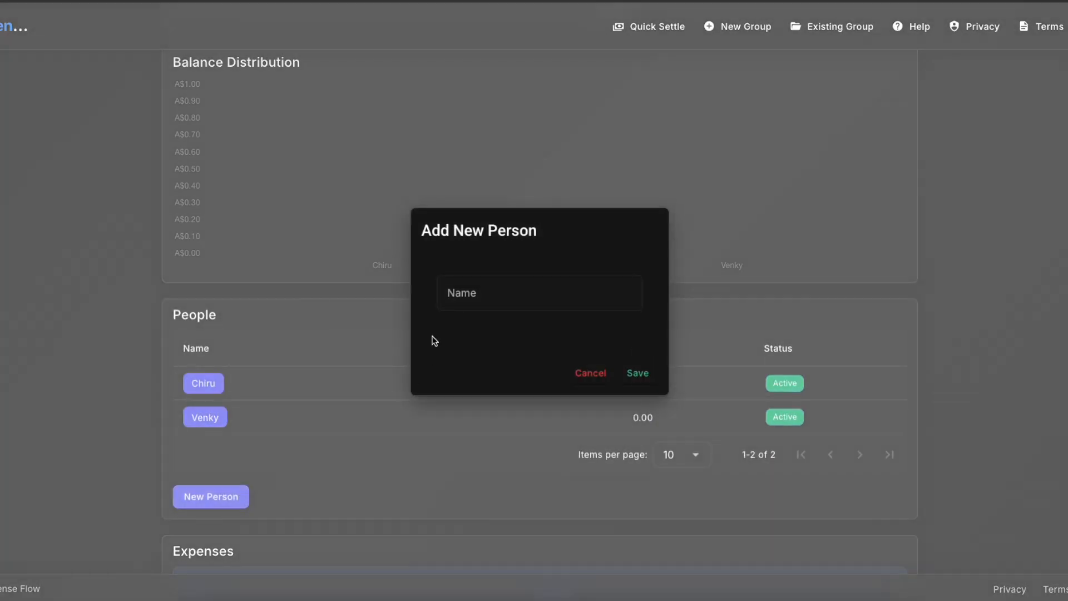
pyautogui.click(451, 301)
pyautogui.write('Nag')
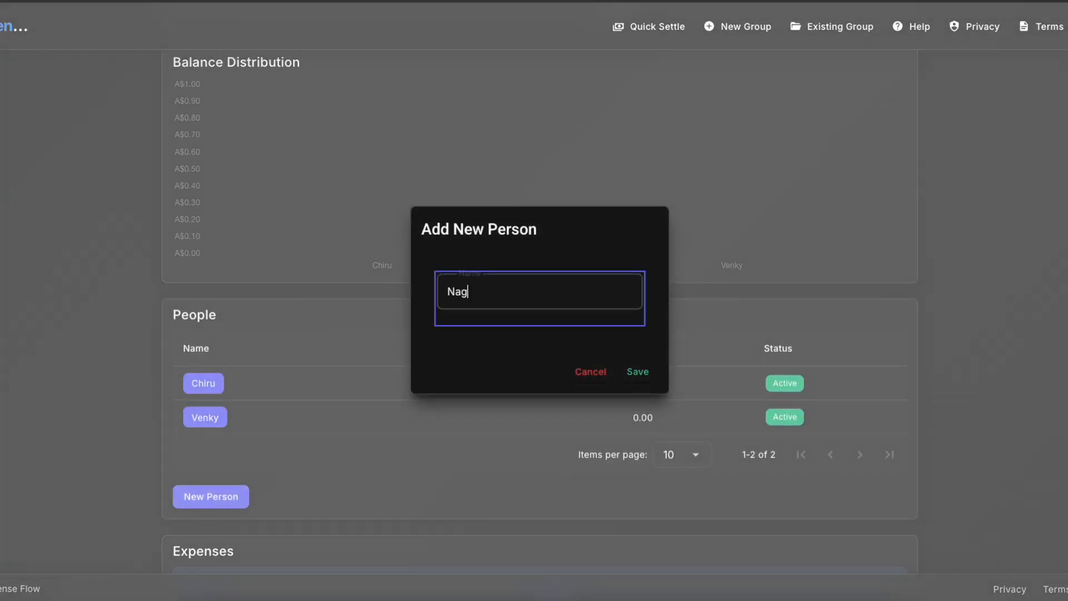
pyautogui.click(637, 372)
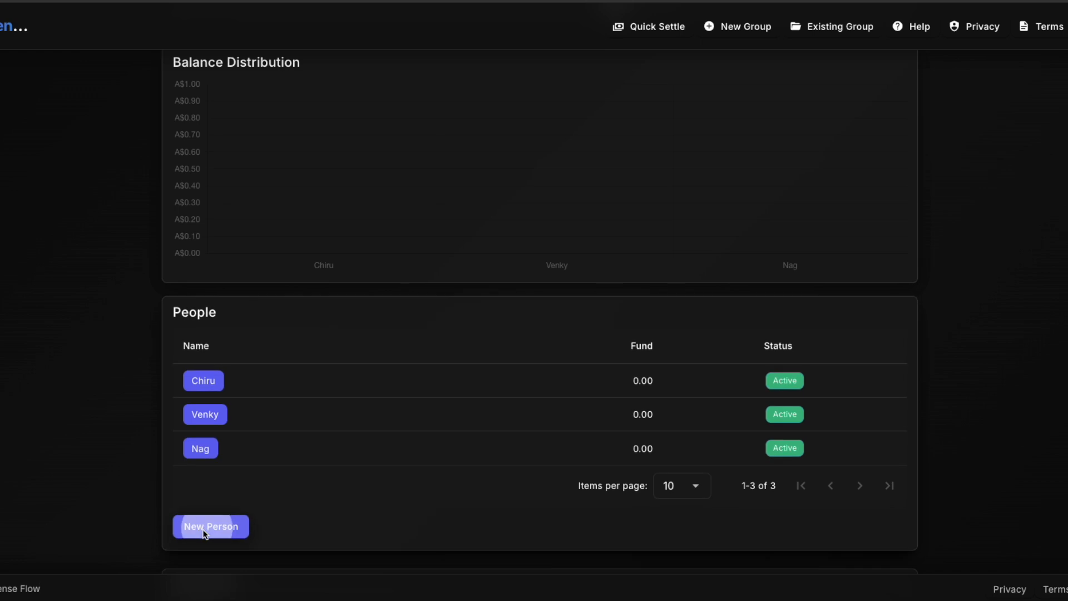
# Step: Add a fourth person to the group and save the entry
pyautogui.click(203, 529)
pyautogui.click(474, 294)
pyautogui.write('Bal')
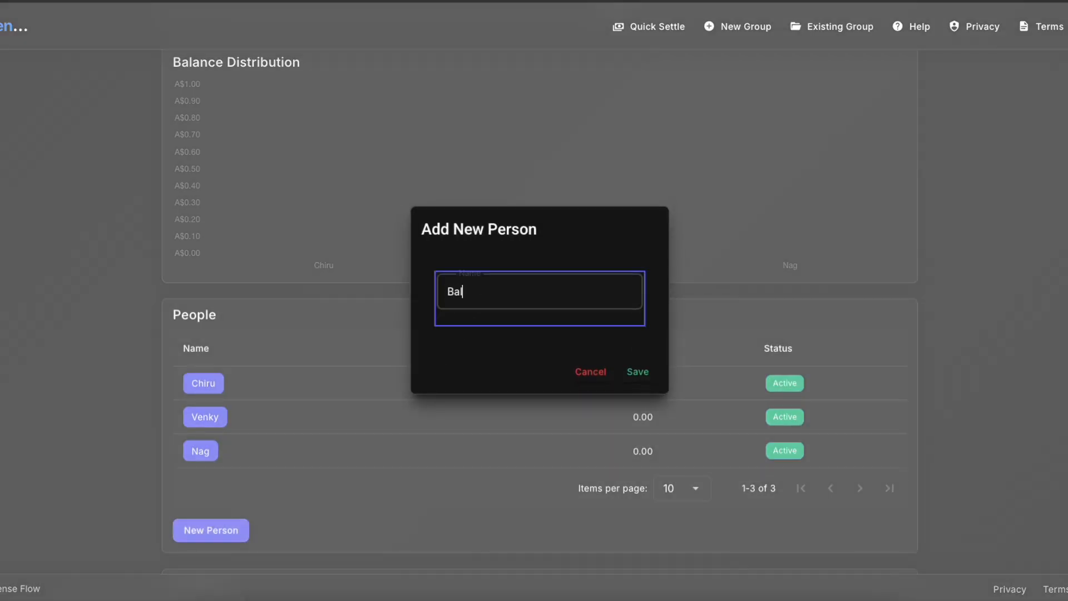
pyautogui.write('ayya')
pyautogui.click(624, 370)
# Step: Start a new expense of type Credit, described with the first member's name followed by "Topup"
pyautogui.scroll(-5, 469, 400)
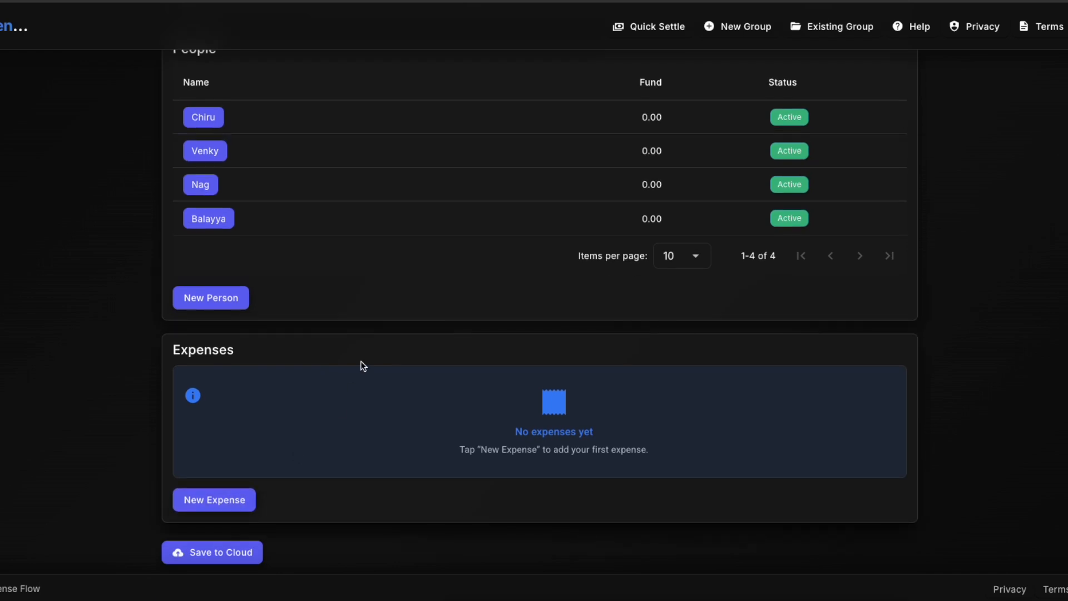
pyautogui.click(228, 502)
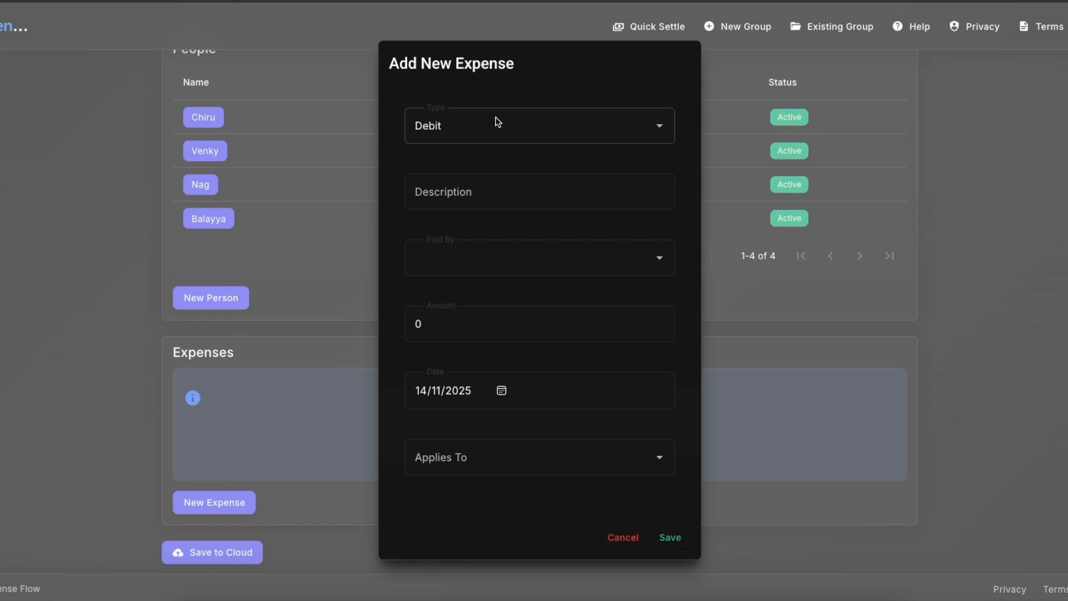
pyautogui.click(498, 122)
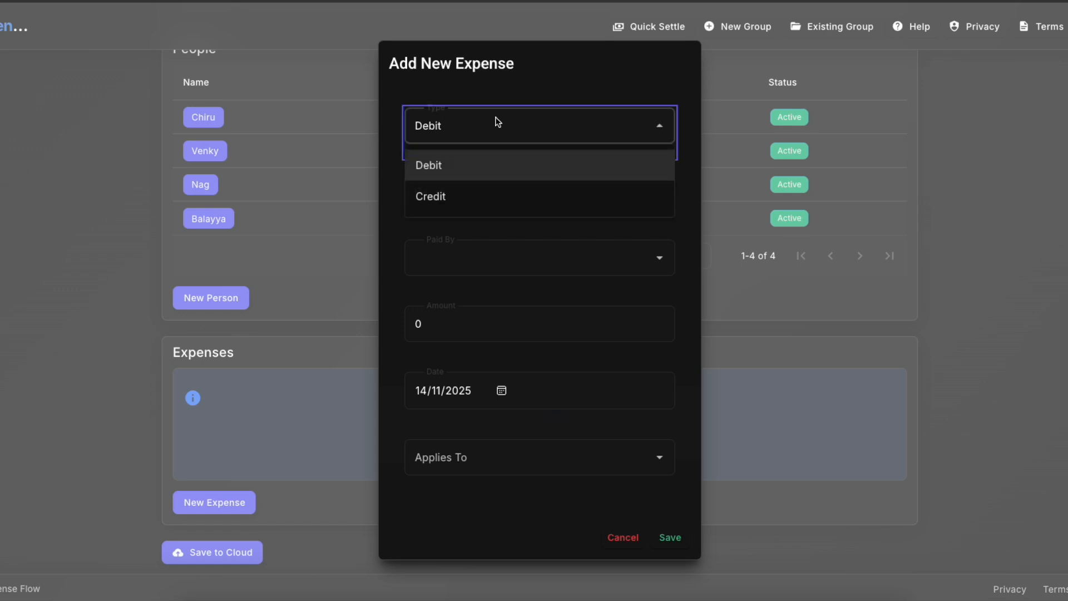
pyautogui.click(485, 193)
pyautogui.click(437, 195)
pyautogui.write('Chiru')
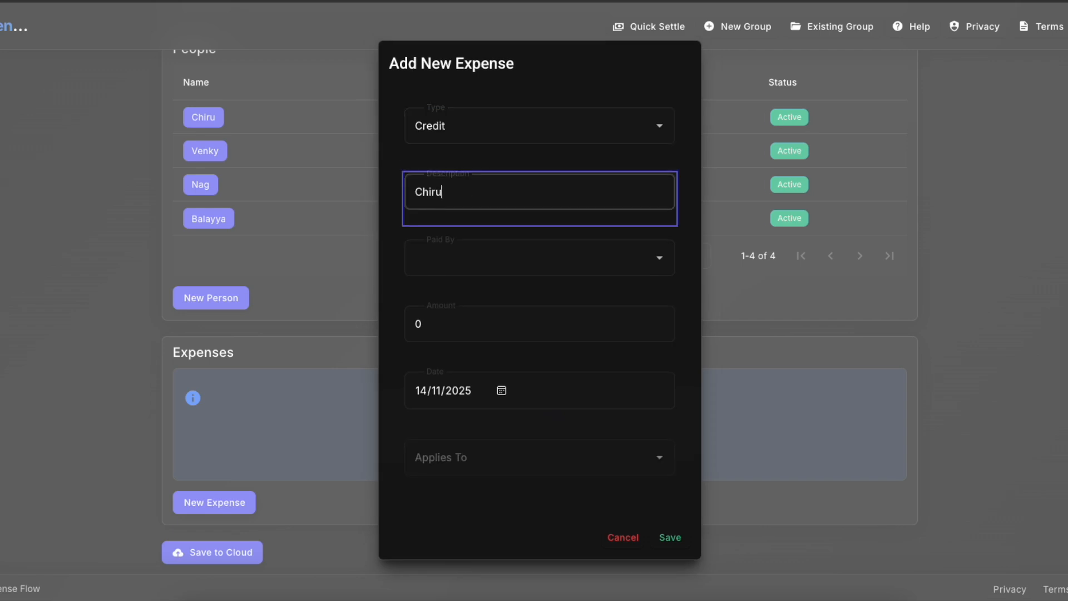
pyautogui.write(' Topup')
# Step: Set the first member as payer of the top-up with an amount of 1000, and save it
pyautogui.click(436, 265)
pyautogui.click(430, 295)
pyautogui.click(435, 329)
pyautogui.write('1000')
pyautogui.click(671, 537)
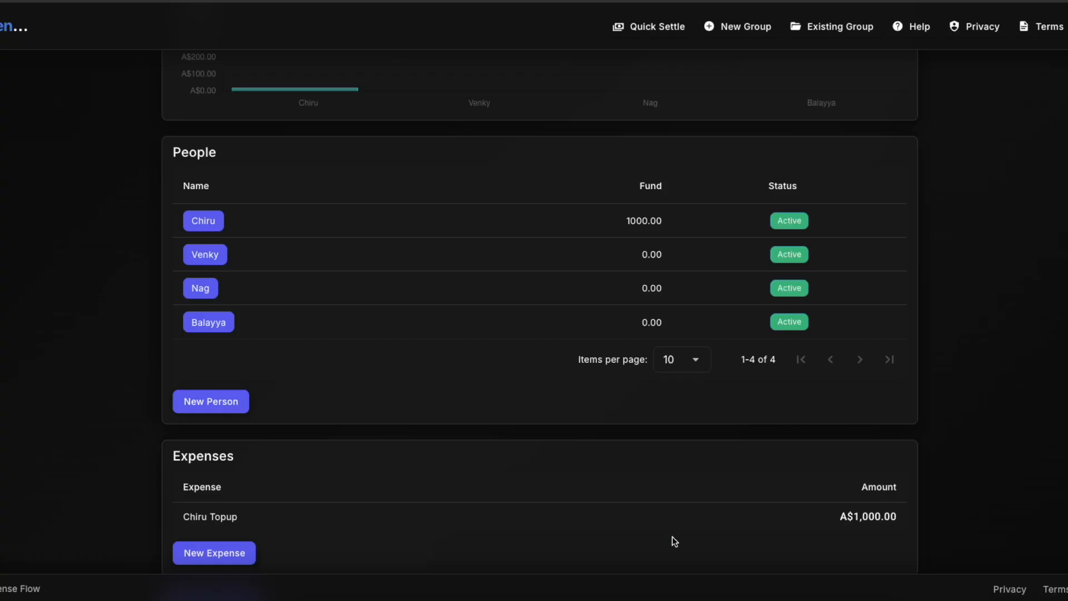
# Step: Create another Credit expense, described with the second member's name followed by "Topup"
pyautogui.scroll(-8, 473, 515)
pyautogui.scroll(1, 279, 217)
pyautogui.scroll(-1, 394, 371)
pyautogui.scroll(-6, 394, 371)
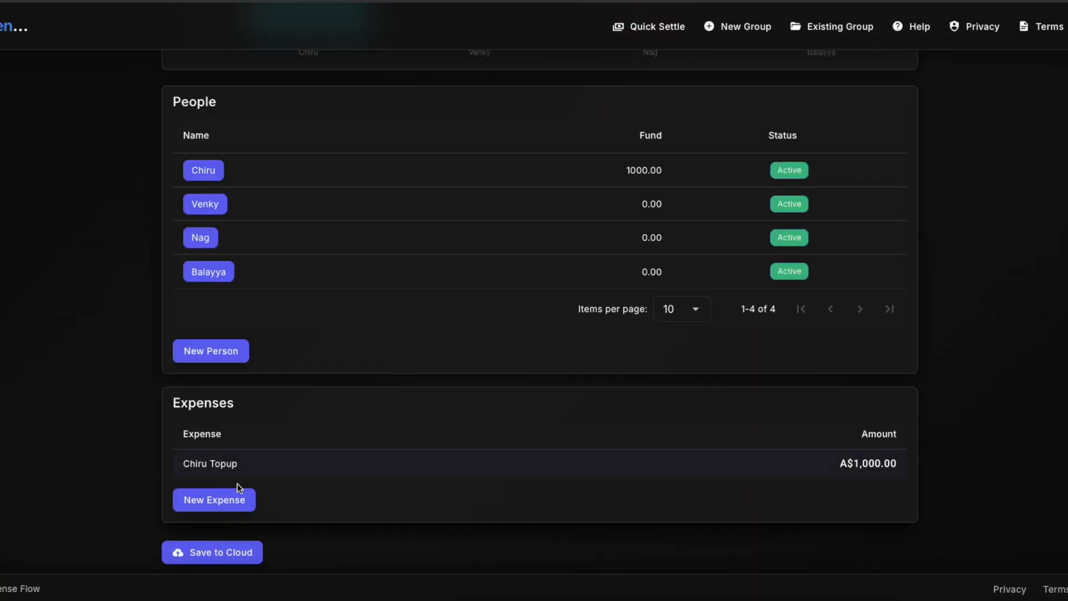
pyautogui.click(225, 502)
pyautogui.click(436, 134)
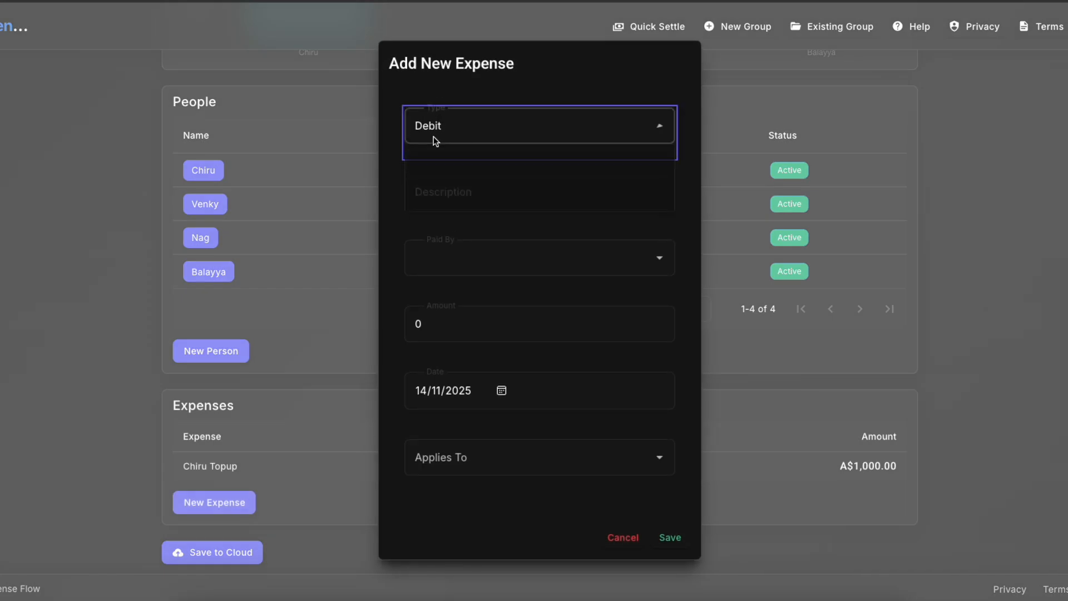
pyautogui.click(427, 196)
pyautogui.click(427, 198)
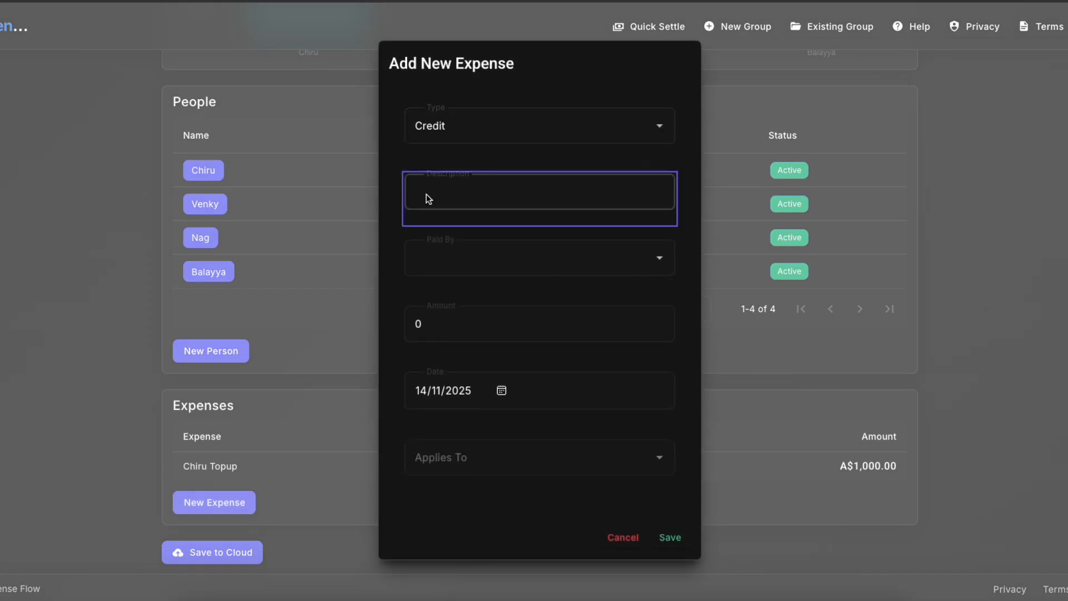
pyautogui.write('Venky Topup')
# Step: Assign the second member as payer, set the amount to 1000, and save the top-up
pyautogui.click(456, 253)
pyautogui.click(456, 321)
pyautogui.click(454, 329)
pyautogui.write('1000')
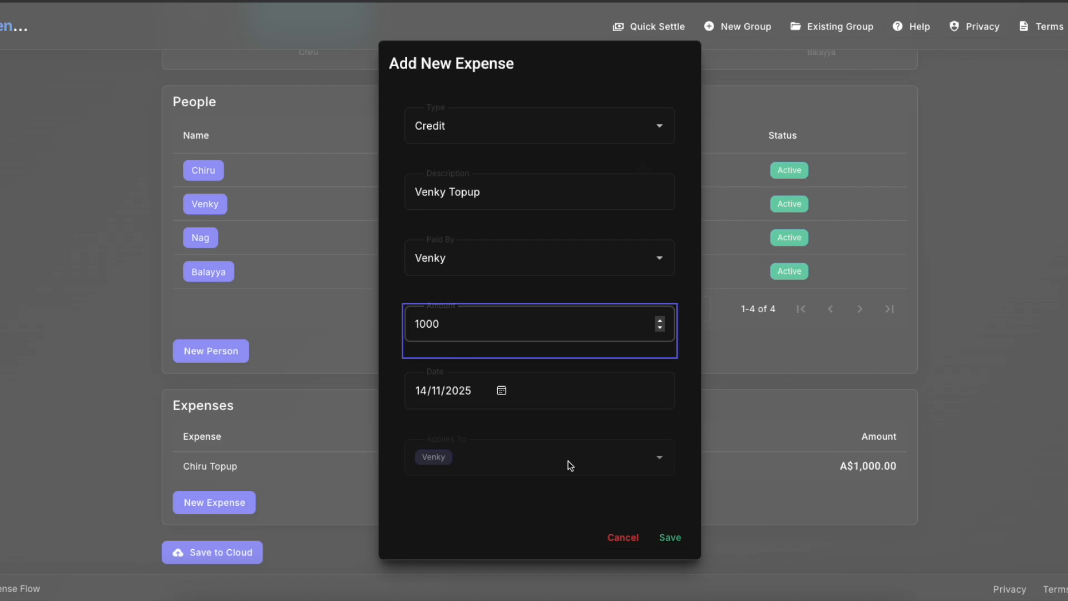
pyautogui.click(670, 535)
# Step: Begin a Credit expense for the third member, described with their name followed by "Topup"
pyautogui.scroll(-1, 352, 490)
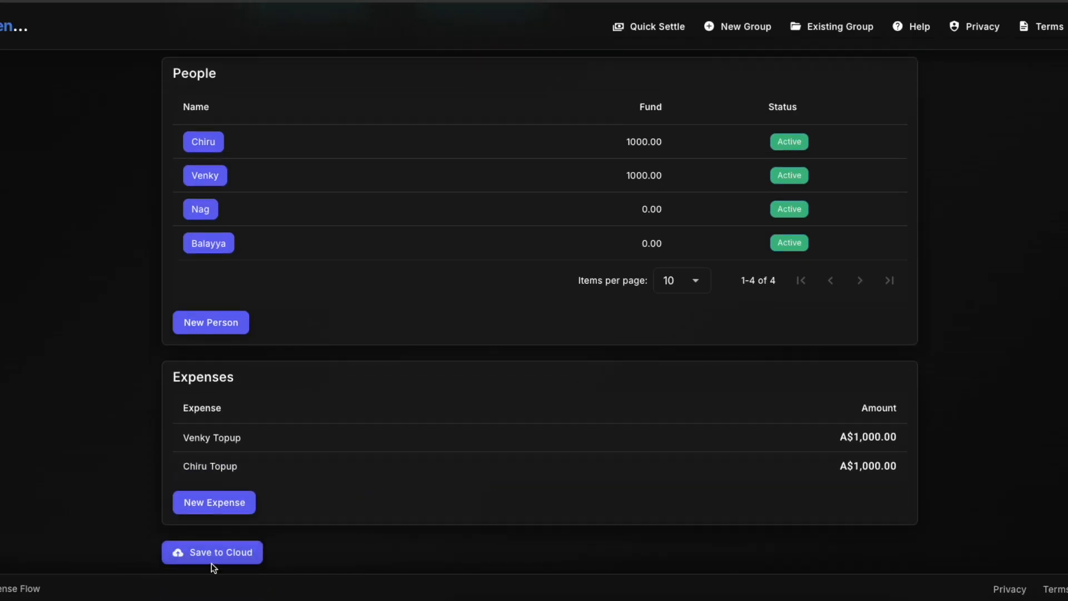
pyautogui.click(209, 506)
pyautogui.click(493, 122)
pyautogui.click(453, 197)
pyautogui.click(450, 202)
pyautogui.write('N')
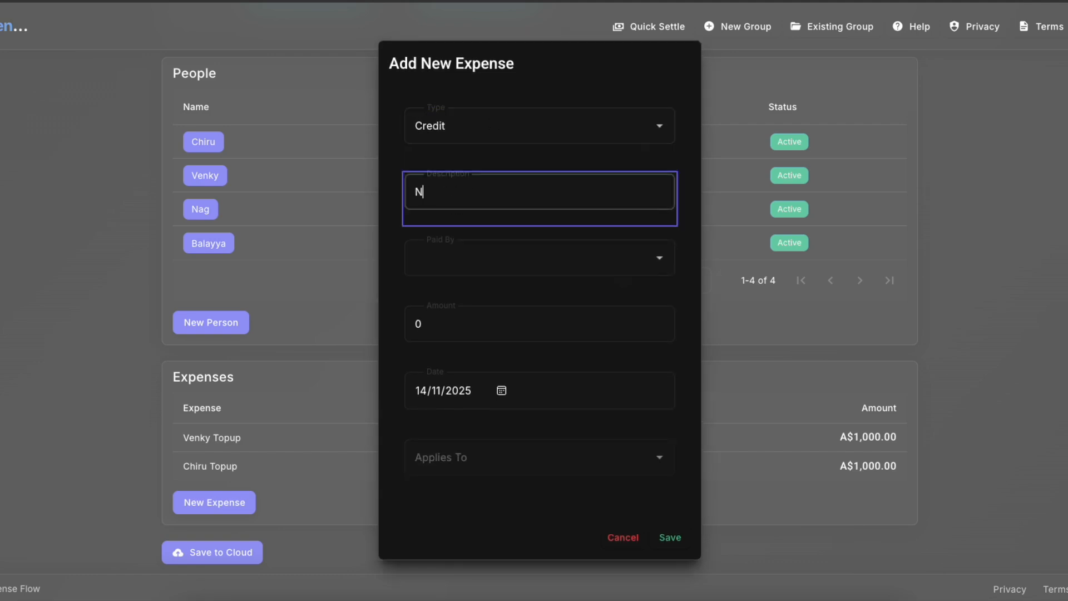
pyautogui.write('ag Topup')
# Step: Choose the third member as payer, enter 1000 as the amount, and save the top-up
pyautogui.click(460, 261)
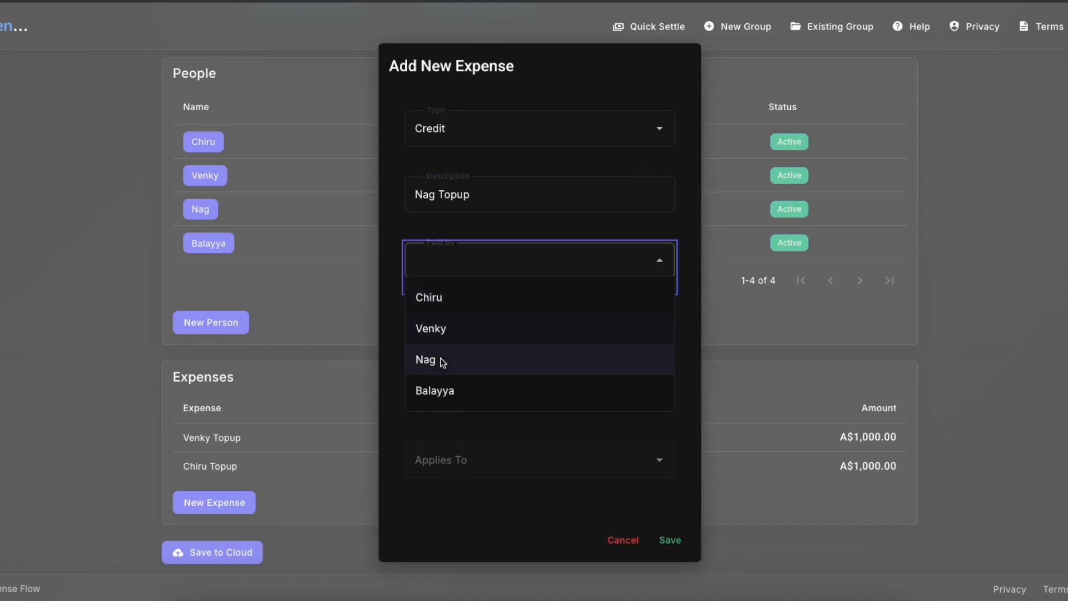
pyautogui.click(441, 359)
pyautogui.click(435, 328)
pyautogui.press('Left')
pyautogui.write('100')
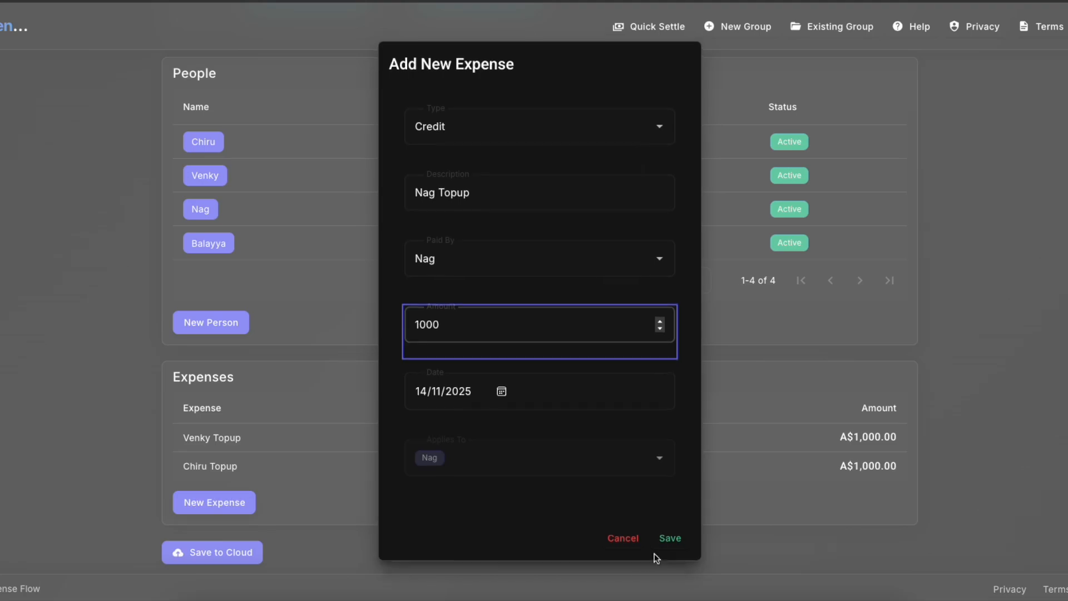
pyautogui.click(671, 538)
# Step: Begin a Credit expense for the fourth member, described with their name followed by "Topup"
pyautogui.scroll(-1, 329, 513)
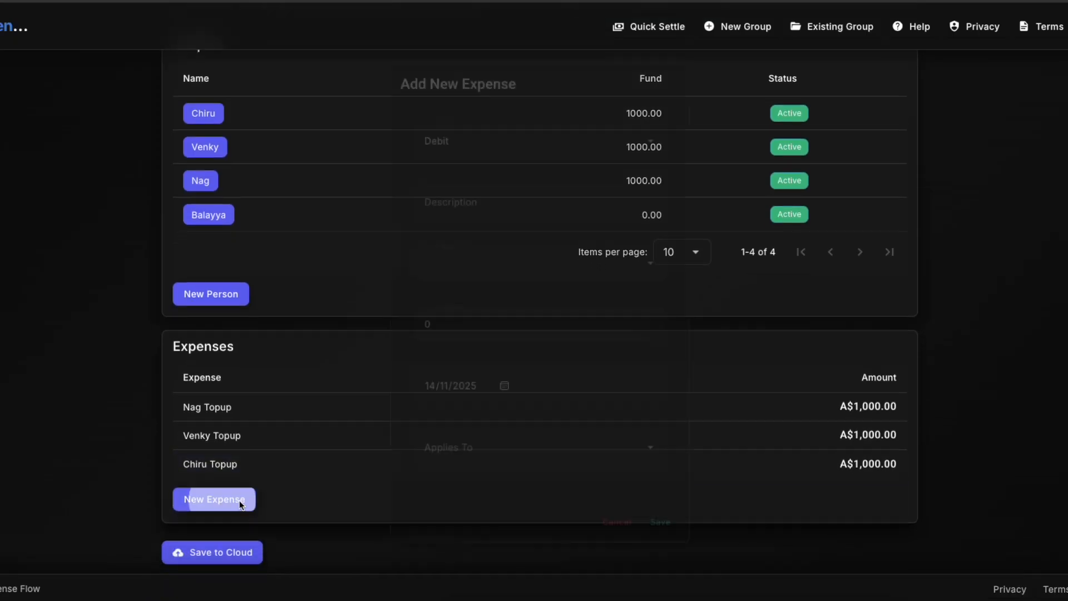
pyautogui.click(239, 501)
pyautogui.click(458, 136)
pyautogui.click(442, 196)
pyautogui.click(443, 183)
pyautogui.write('B')
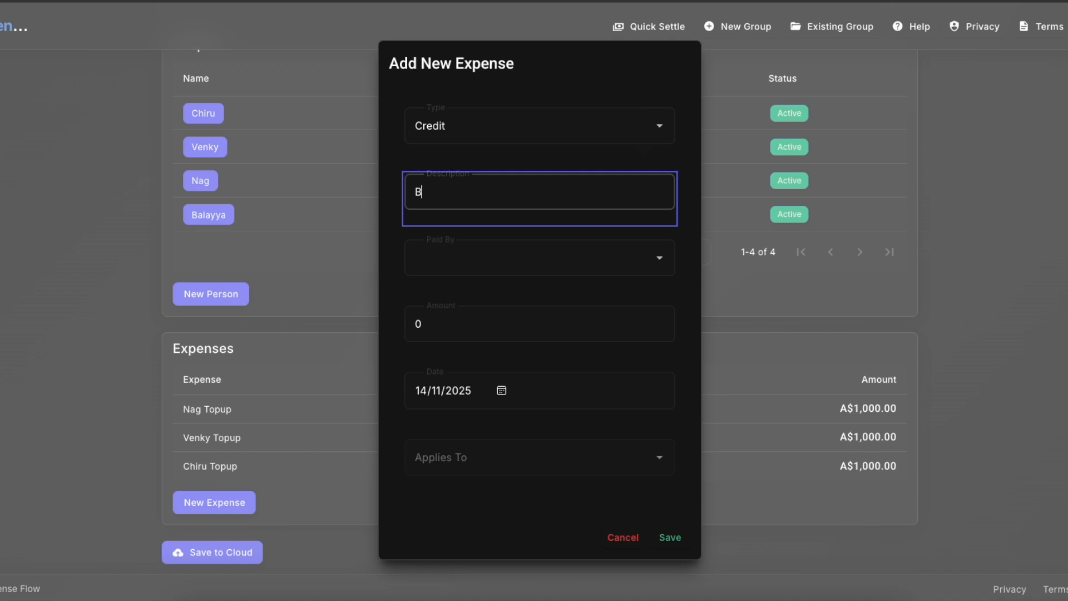
pyautogui.write('alayya Topup')
# Step: Choose the fourth member as payer, enter 1000 as the amount, and save the top-up
pyautogui.click(478, 234)
pyautogui.click(476, 251)
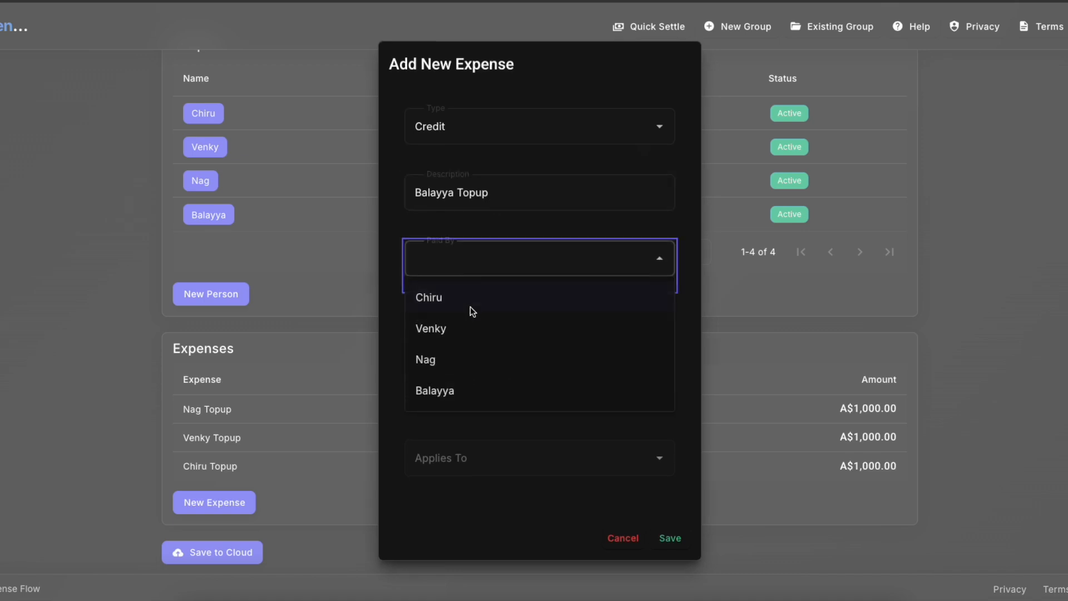
pyautogui.click(449, 389)
pyautogui.click(451, 333)
pyautogui.press('Home')
pyautogui.write('100')
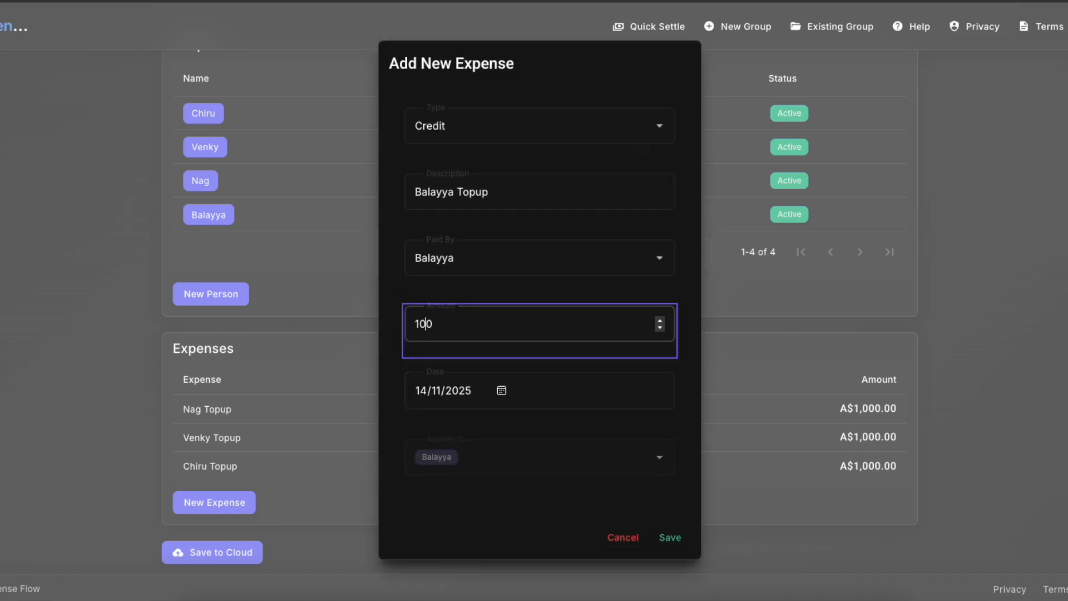
pyautogui.click(670, 537)
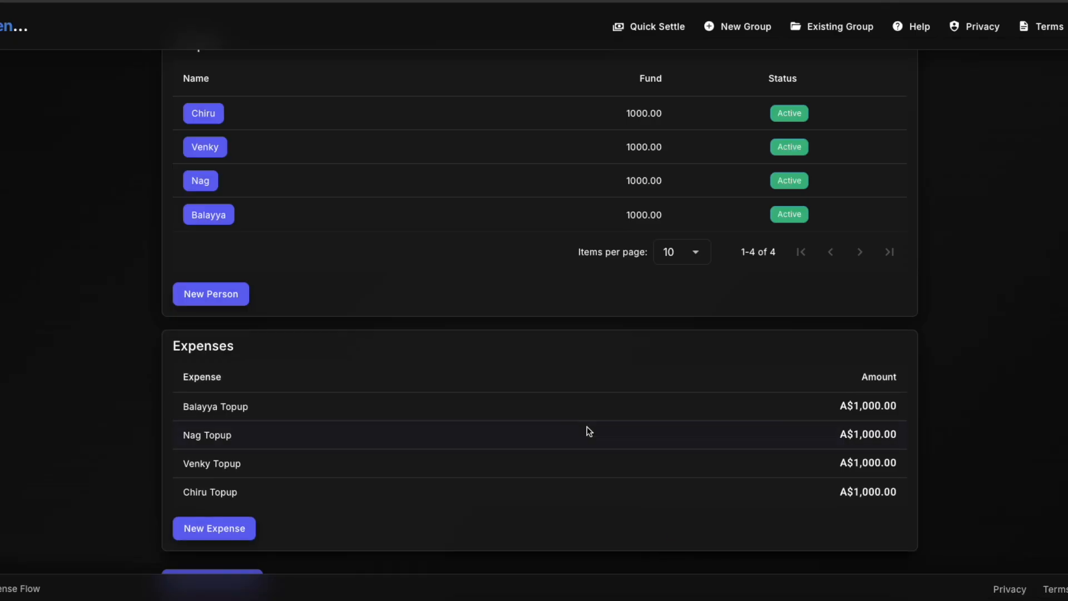
# Step: Save the group to the cloud to get its shareable URL
pyautogui.scroll(-1, 586, 429)
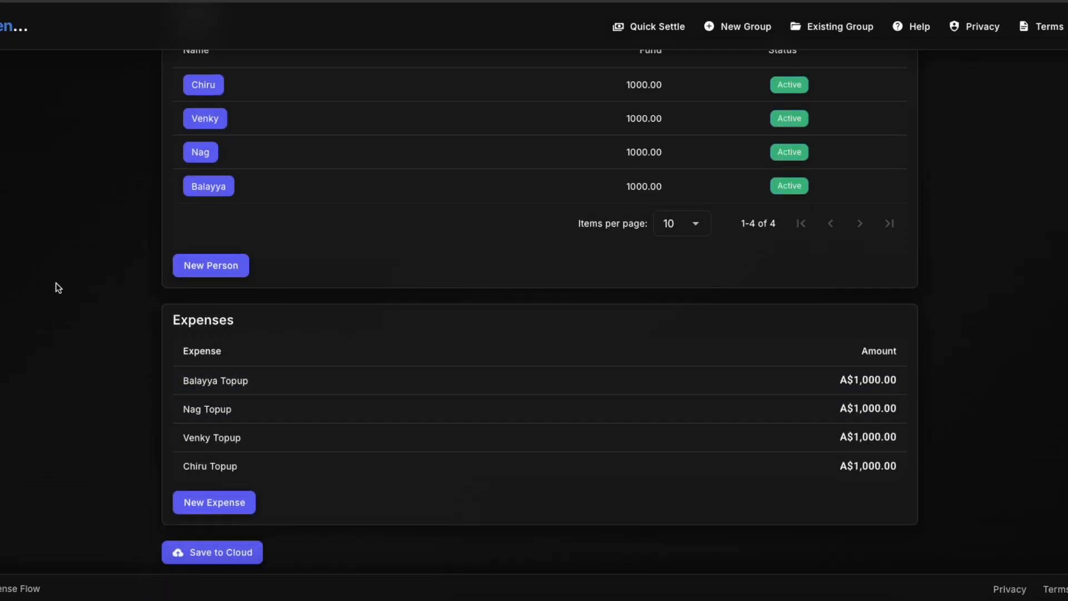
pyautogui.click(193, 551)
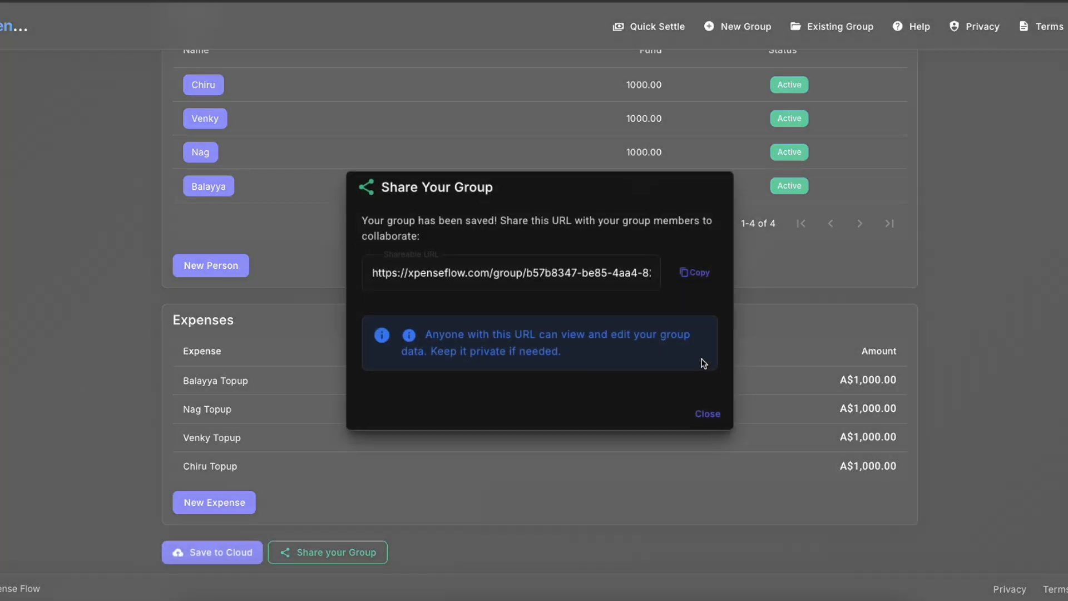
# Step: Copy the group's shareable URL, close the sharing dialog, and open the copied URL in the browser to load the group
pyautogui.click(703, 271)
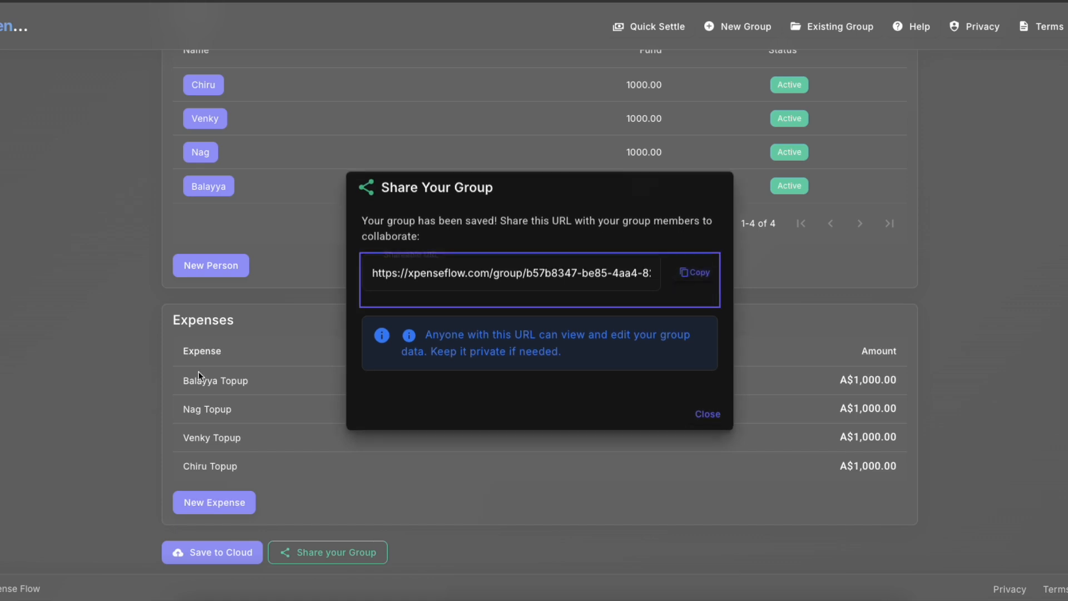
pyautogui.click(708, 412)
pyautogui.scroll(10, 52, 205)
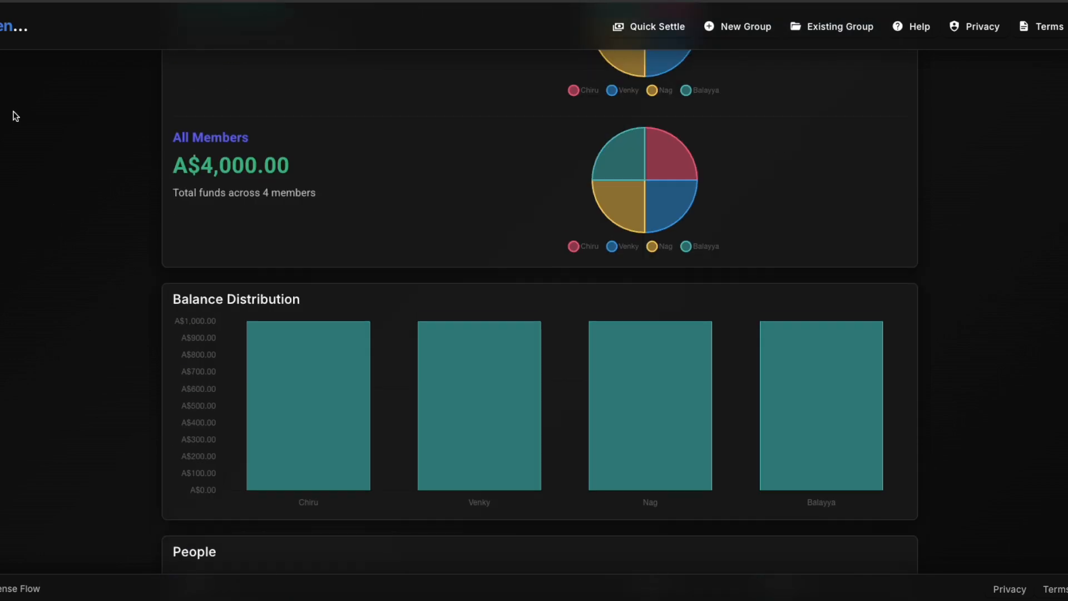
pyautogui.click(51, 0)
pyautogui.press('super+v')
pyautogui.press('Return')
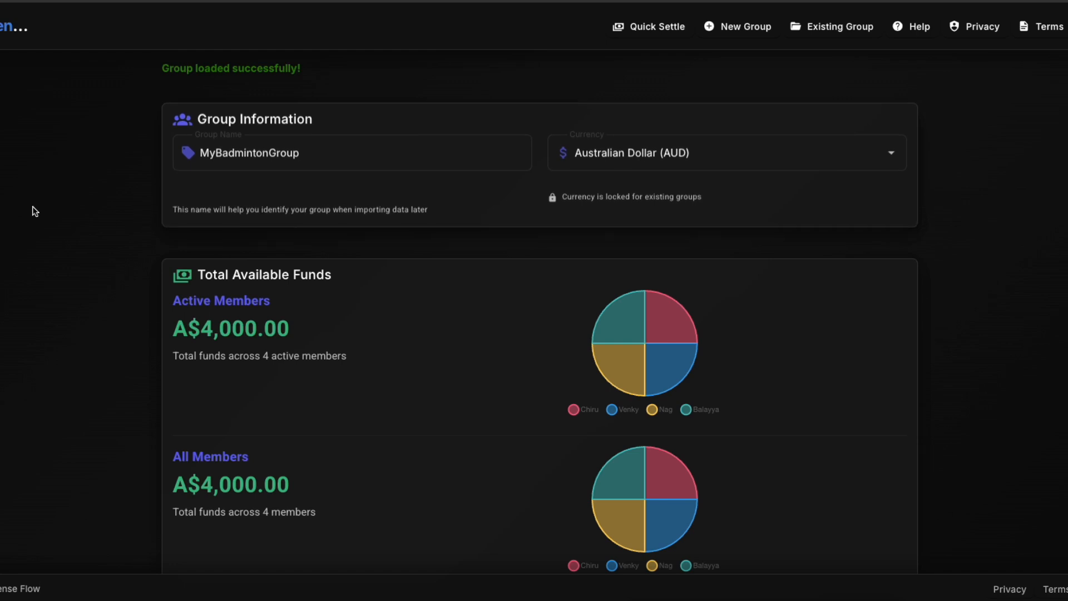
# Step: Begin a Debit expense in the loaded group, described with the first member's name followed by "Shuttlecocks"
pyautogui.scroll(-3, 98, 214)
pyautogui.moveTo(688, 202)
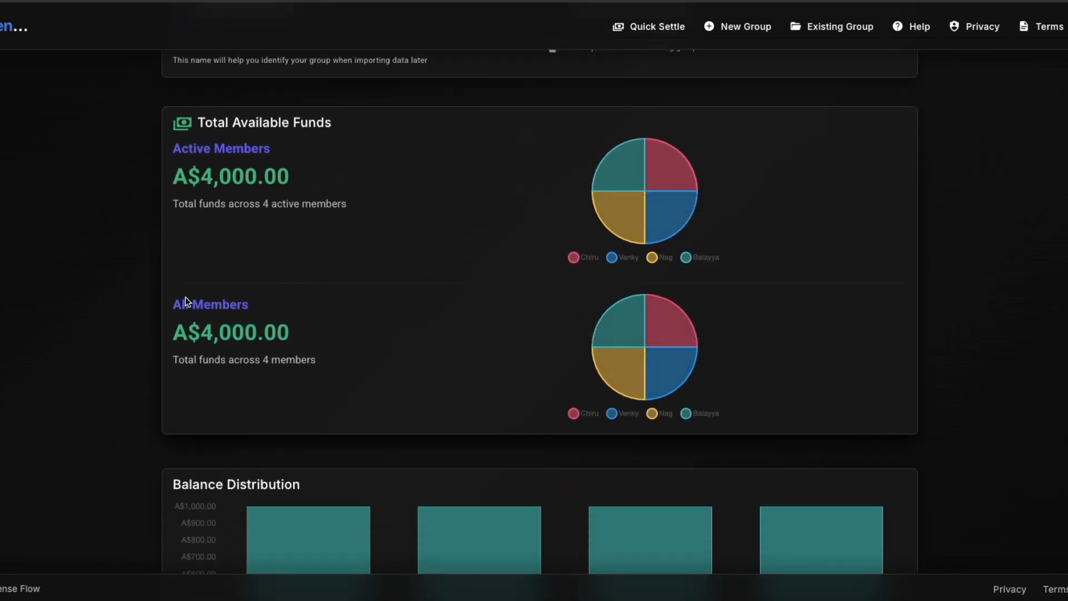
pyautogui.scroll(-8, 60, 215)
pyautogui.moveTo(331, 134)
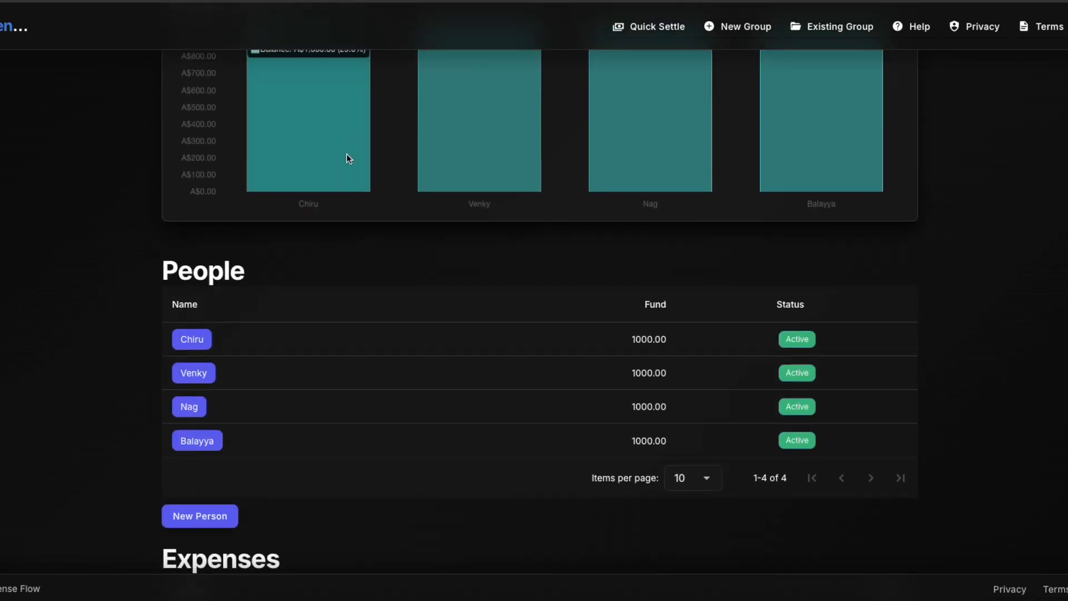
pyautogui.scroll(-5, 346, 154)
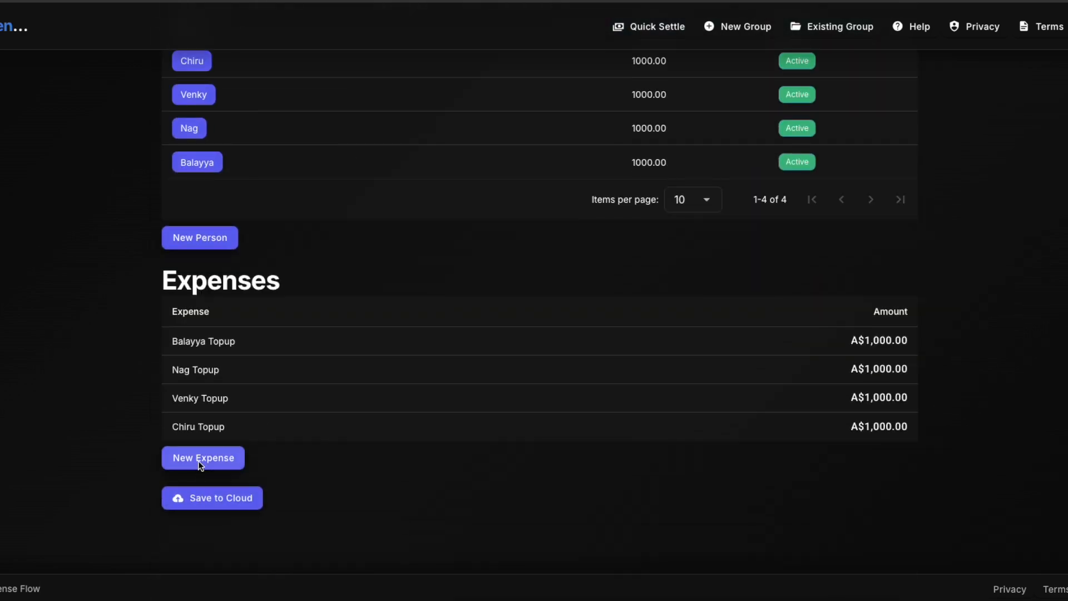
pyautogui.click(198, 460)
pyautogui.click(435, 193)
pyautogui.write('Chiru ')
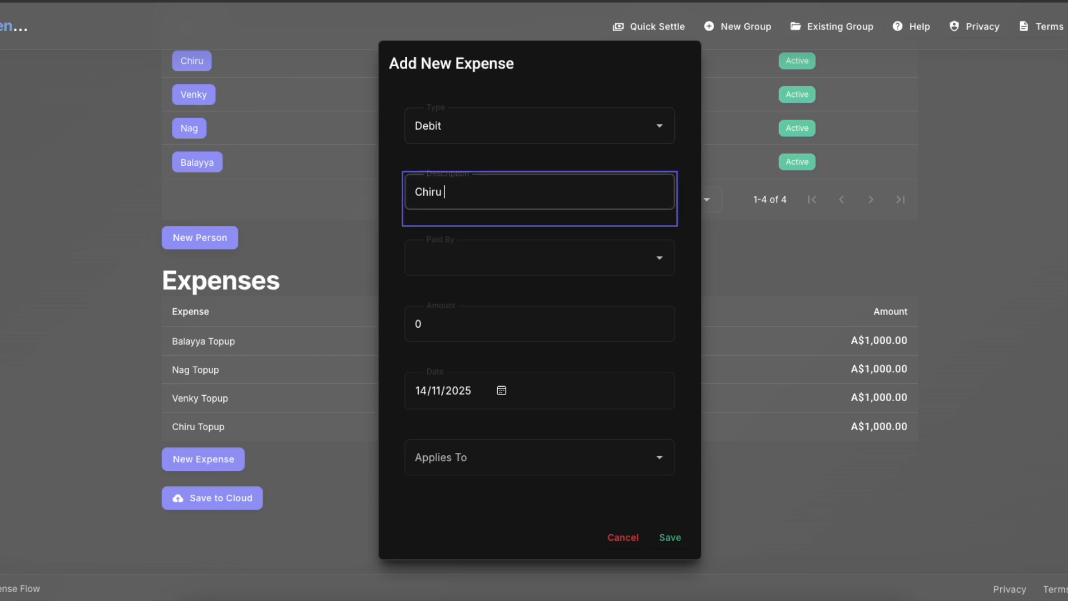
pyautogui.write('Shuttlecocks')
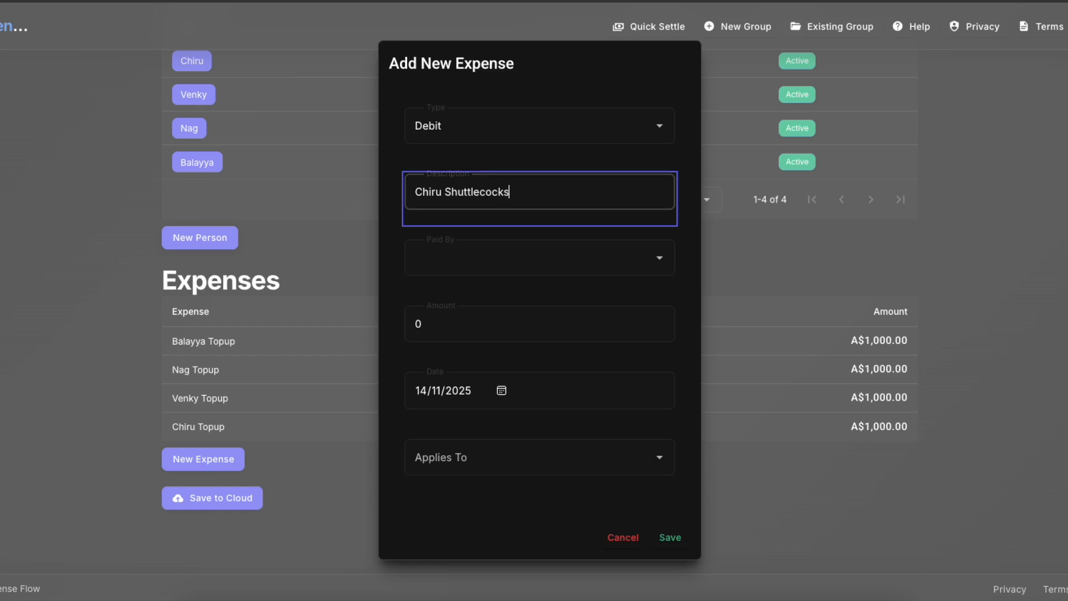
# Step: Choose the first member as payer, enter 100 as the amount, apply it to all members, and save the shuttlecocks expense
pyautogui.click(421, 261)
pyautogui.click(433, 303)
pyautogui.click(427, 326)
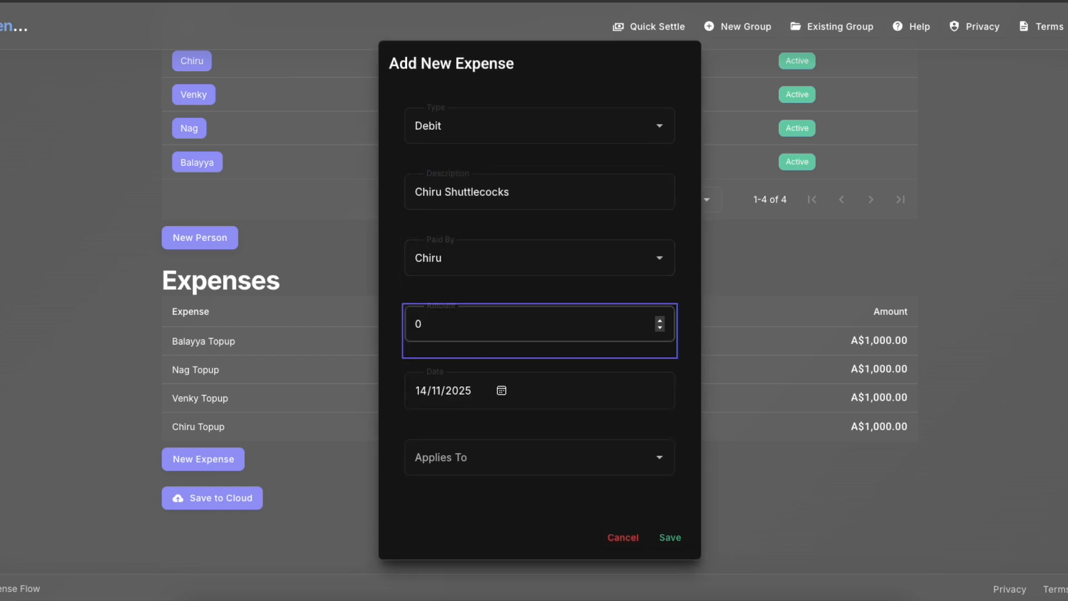
pyautogui.write('10')
pyautogui.click(497, 457)
pyautogui.click(466, 299)
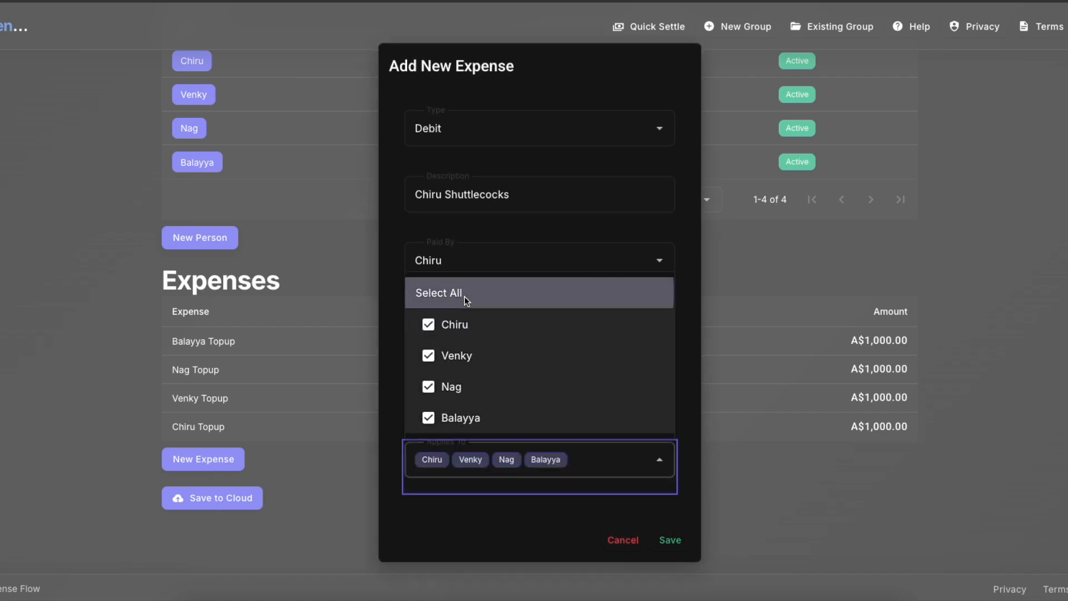
pyautogui.click(477, 529)
pyautogui.click(670, 540)
# Step: Begin another Debit expense with the description "Court Booking"
pyautogui.scroll(15, 481, 510)
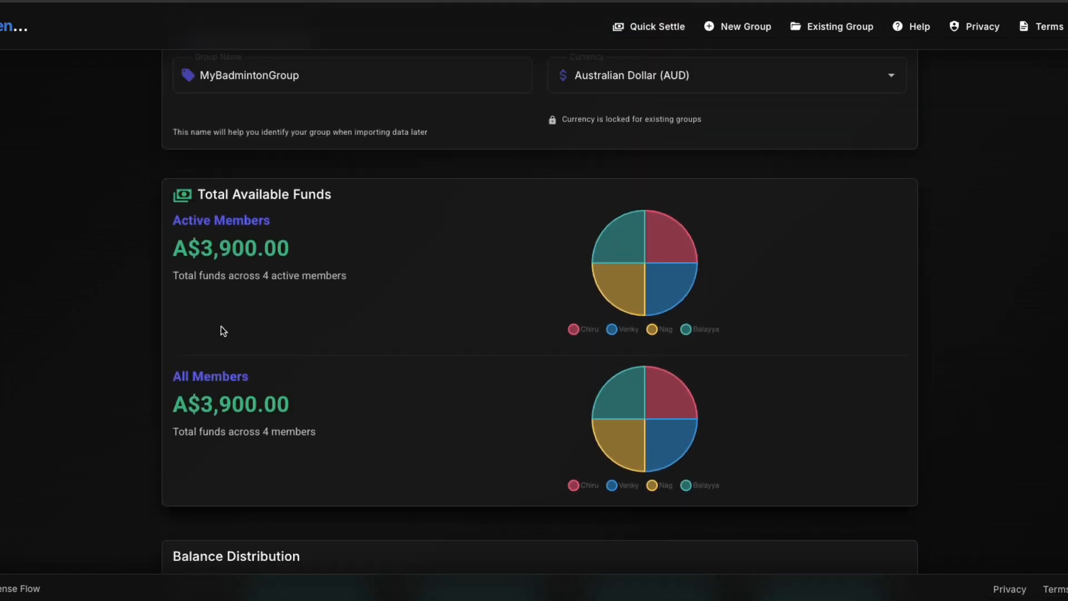
pyautogui.scroll(2, 532, 360)
pyautogui.scroll(-7, 529, 349)
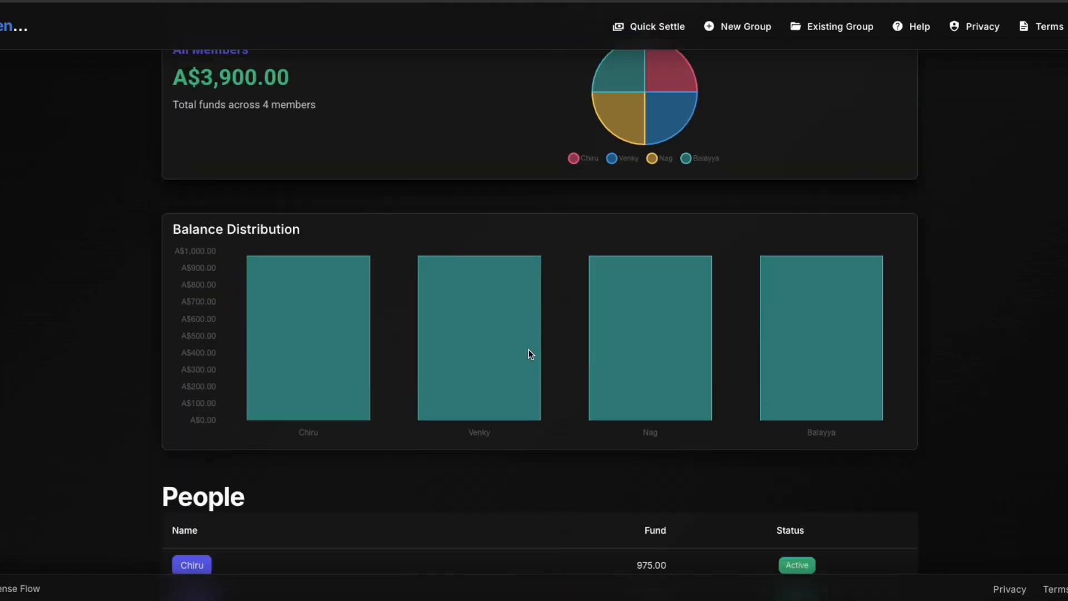
pyautogui.scroll(-4, 369, 410)
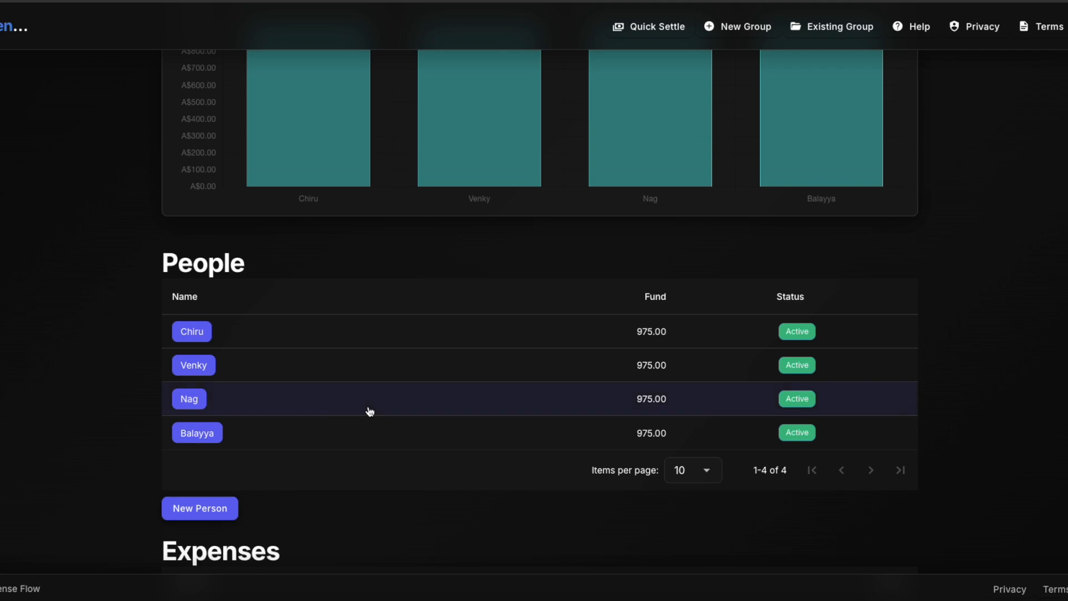
pyautogui.scroll(-2, 369, 410)
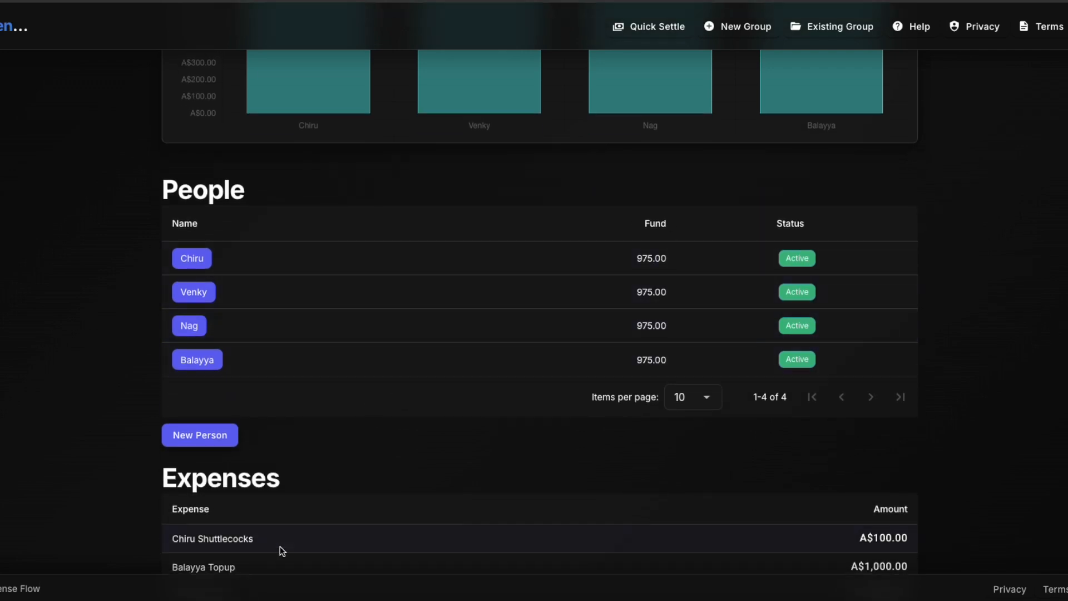
pyautogui.scroll(-3, 281, 550)
pyautogui.click(199, 470)
pyautogui.click(441, 134)
pyautogui.click(441, 167)
pyautogui.click(436, 204)
pyautogui.write('Court Booking')
# Step: Choose the second member as payer, enter 100 as the amount, apply it to all members, and save the court booking
pyautogui.click(429, 273)
pyautogui.click(432, 326)
pyautogui.click(432, 327)
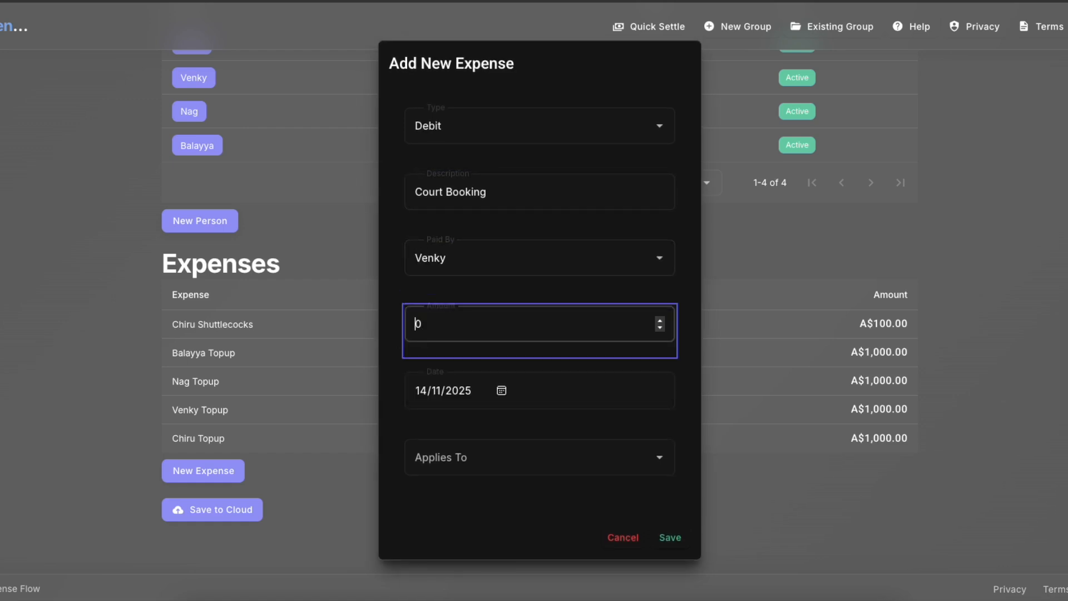
pyautogui.write('10')
pyautogui.click(424, 455)
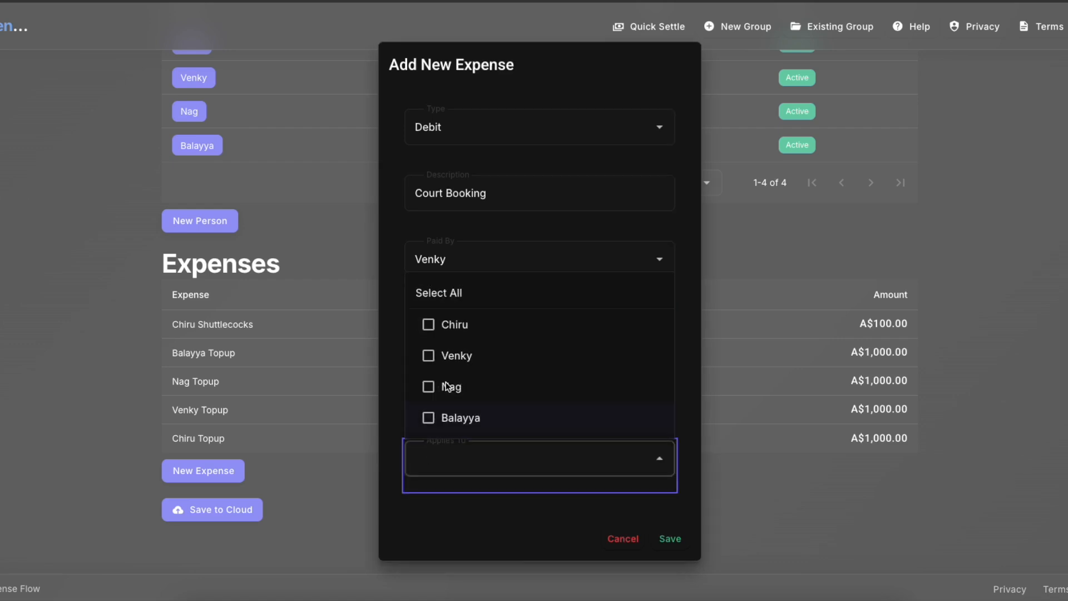
pyautogui.click(439, 293)
pyautogui.click(496, 525)
pyautogui.click(659, 537)
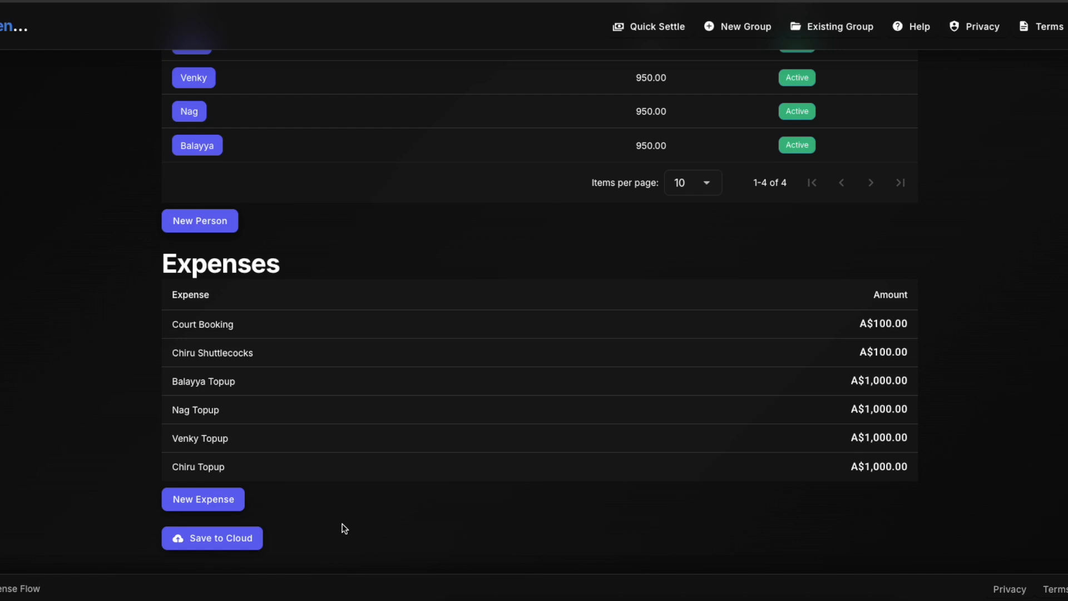
# Step: Save the group with its new expenses to the cloud and review the Total Available Funds
pyautogui.click(229, 491)
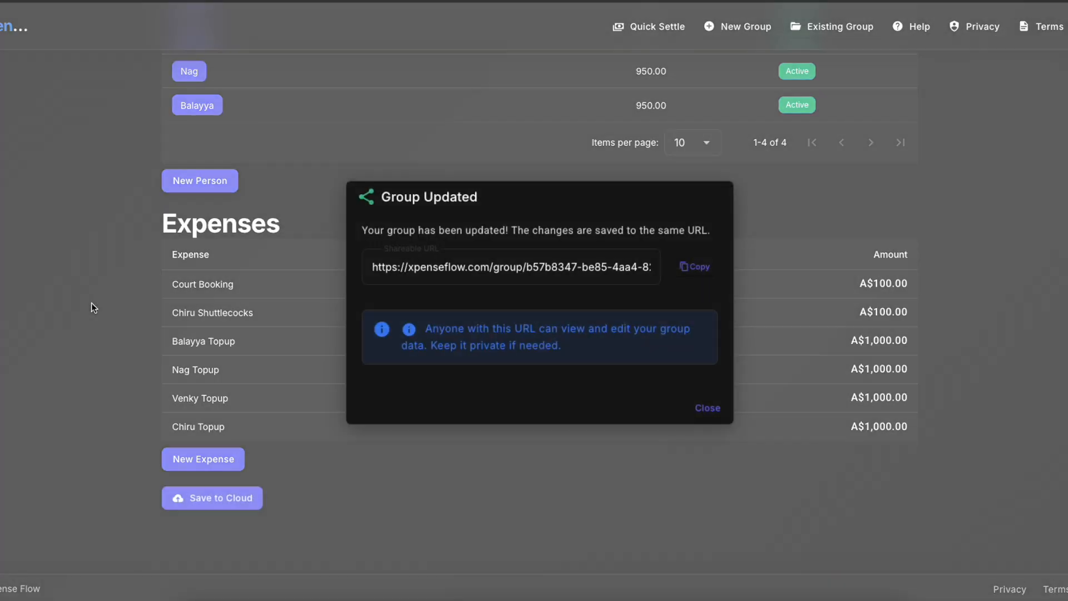
pyautogui.click(712, 409)
pyautogui.scroll(7, 124, 189)
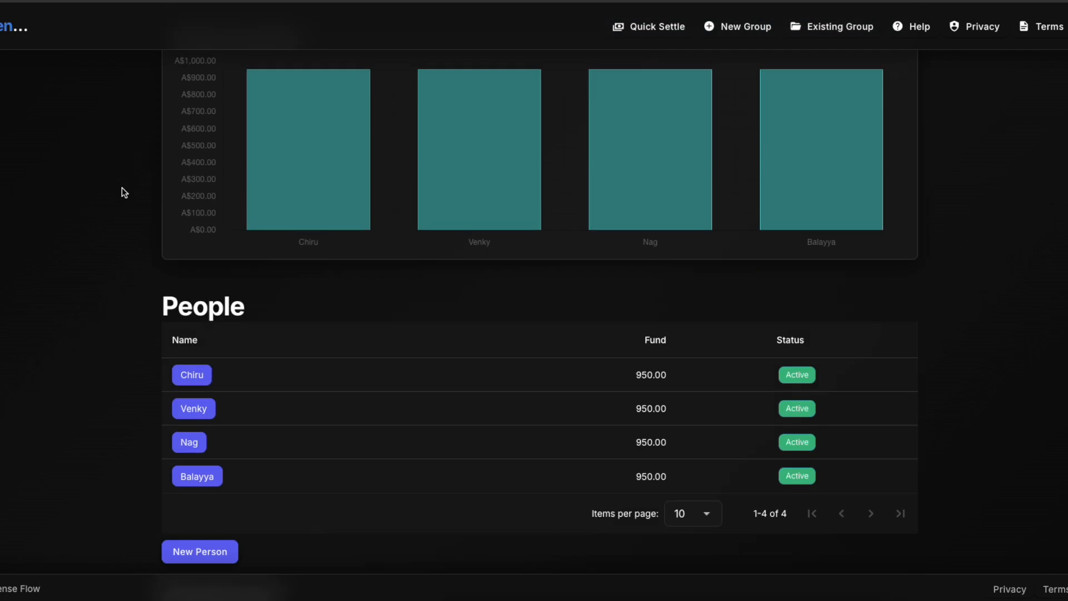
pyautogui.scroll(1, 122, 188)
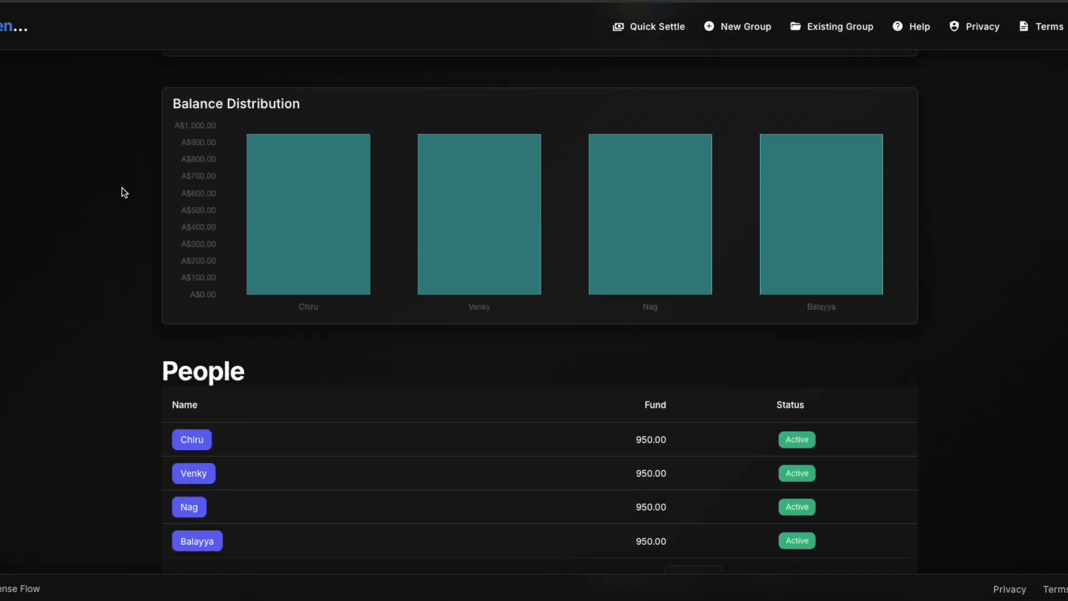
pyautogui.scroll(5, 122, 188)
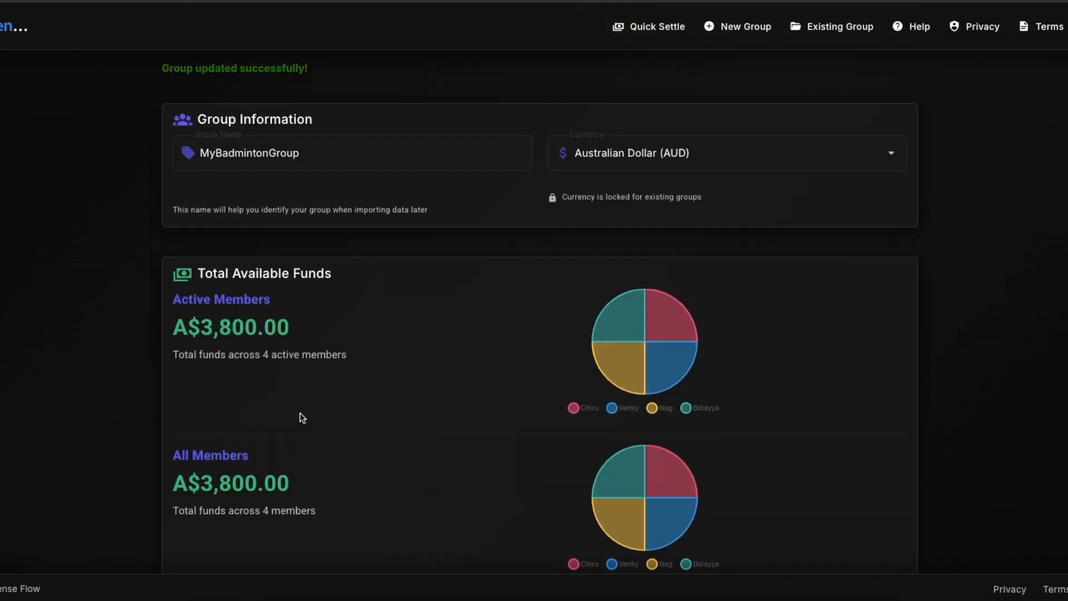
pyautogui.scroll(-2, 205, 286)
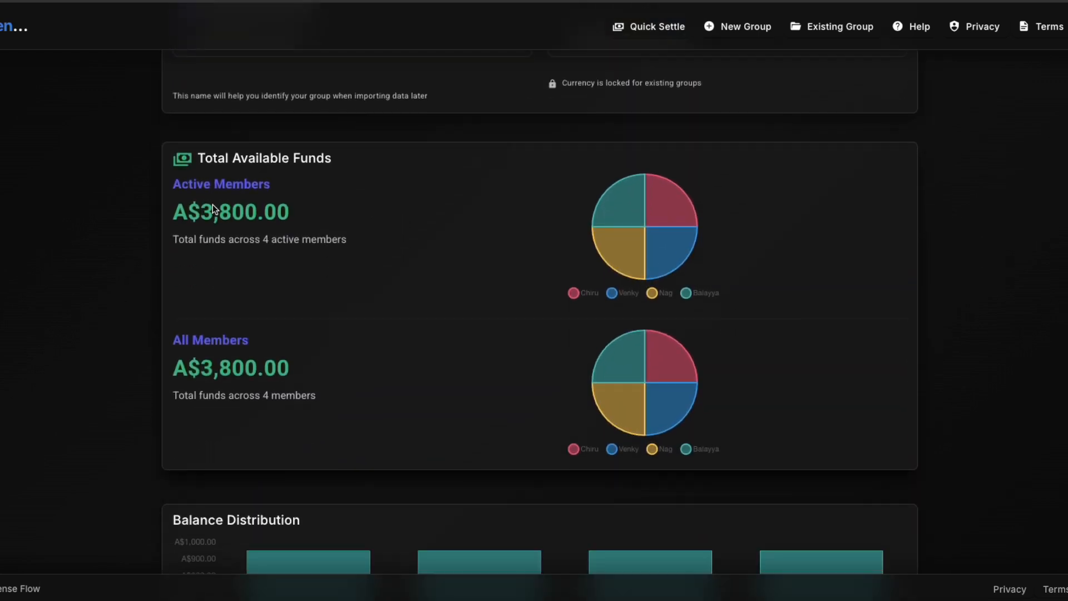
# Step: Edit the third member in the People list, clear their Active status, and save the change
pyautogui.scroll(-9, 212, 205)
pyautogui.scroll(-2, 212, 204)
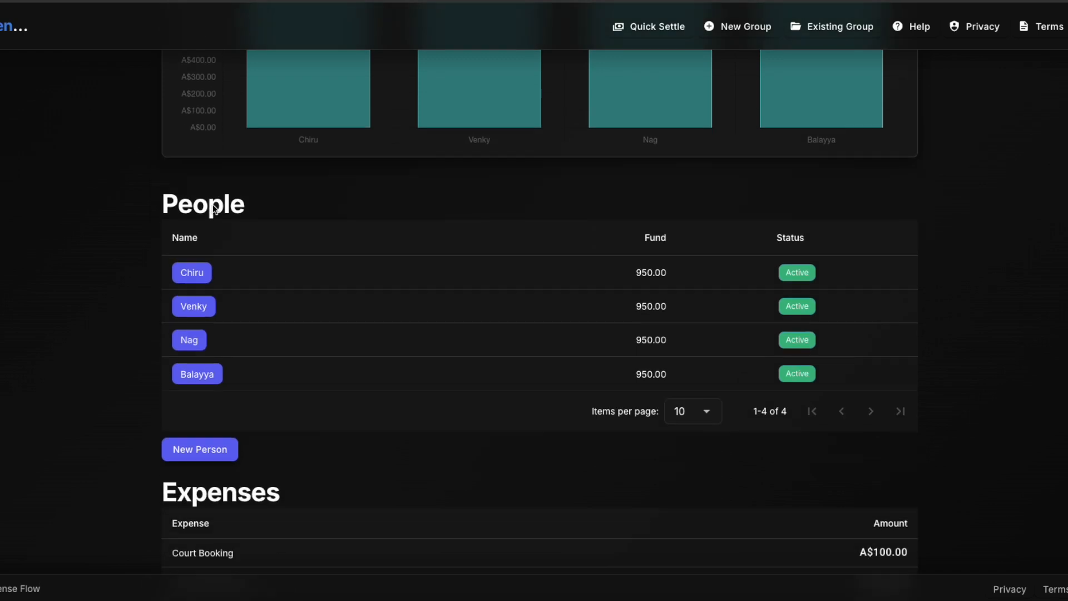
pyautogui.click(768, 333)
pyautogui.click(456, 357)
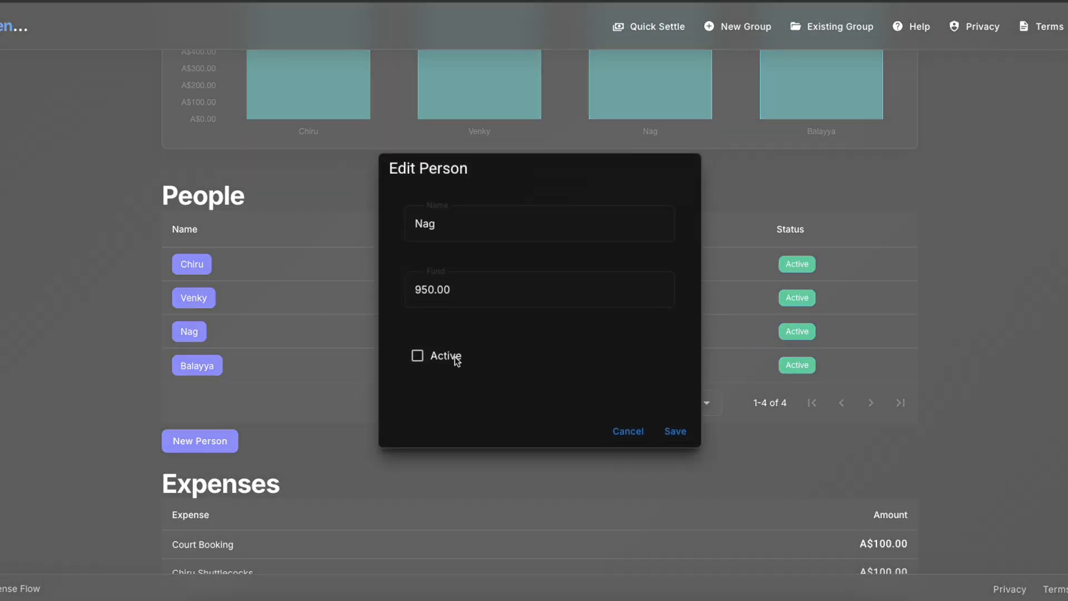
pyautogui.click(663, 430)
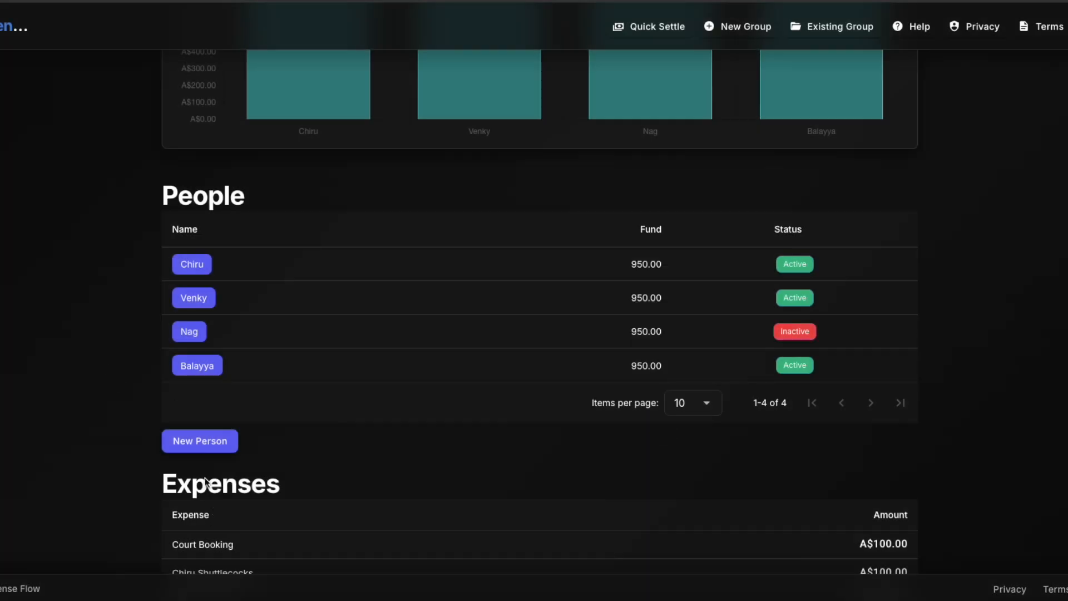
# Step: Review the active and all-member fund totals, and save the group with its inactive member to the cloud
pyautogui.scroll(9, 206, 482)
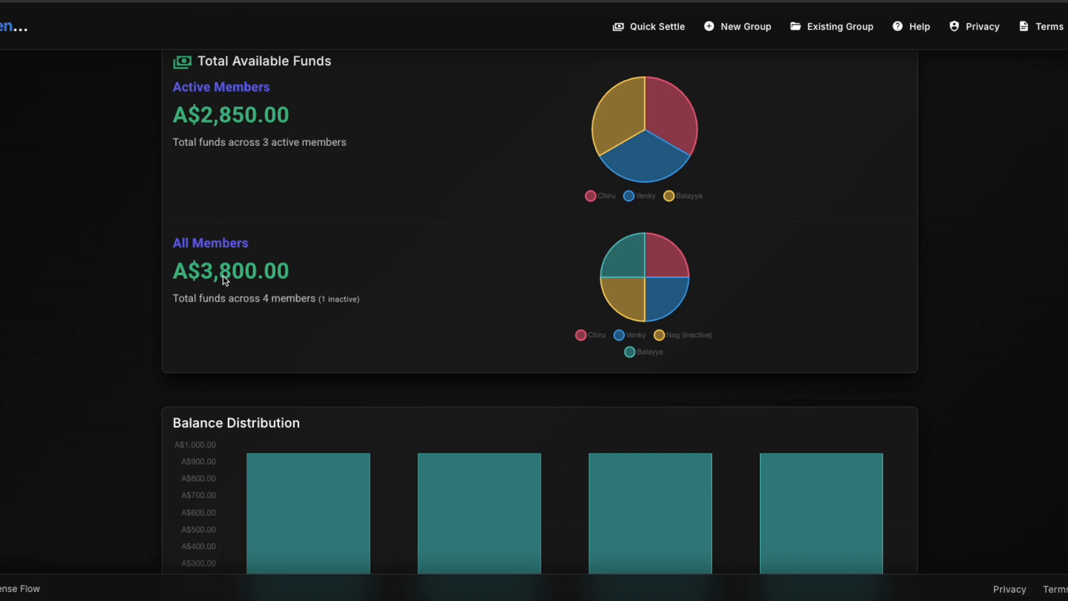
pyautogui.scroll(-12, 71, 327)
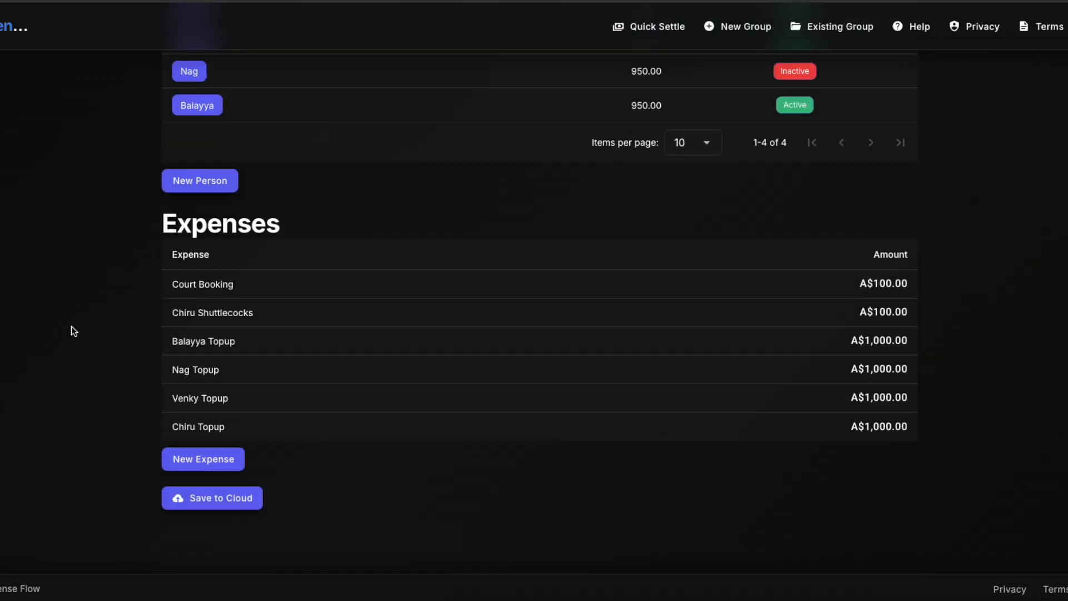
pyautogui.scroll(10, 72, 326)
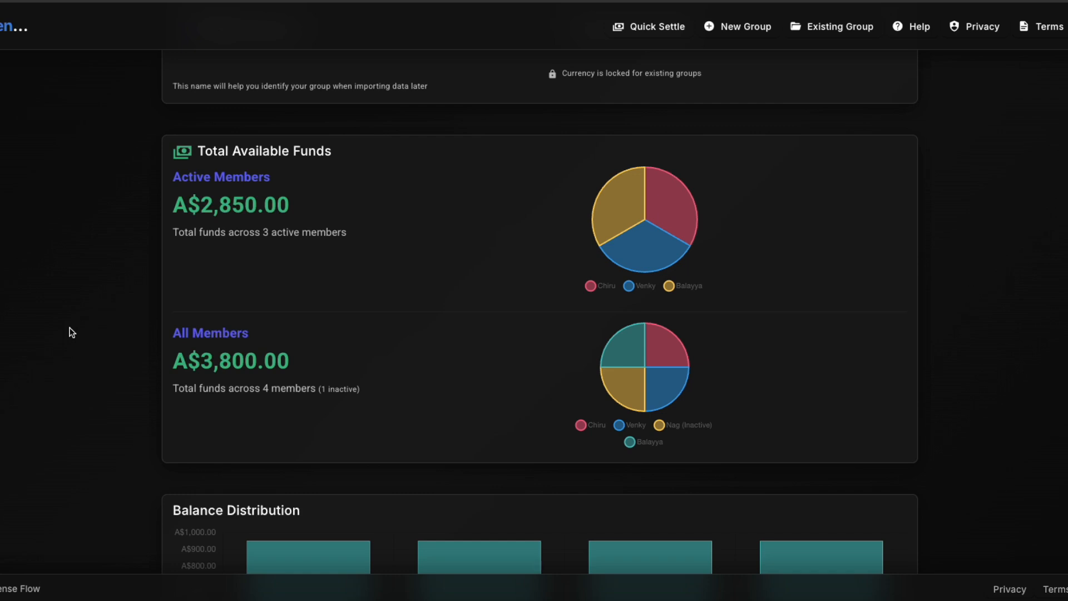
pyautogui.scroll(-15, 72, 332)
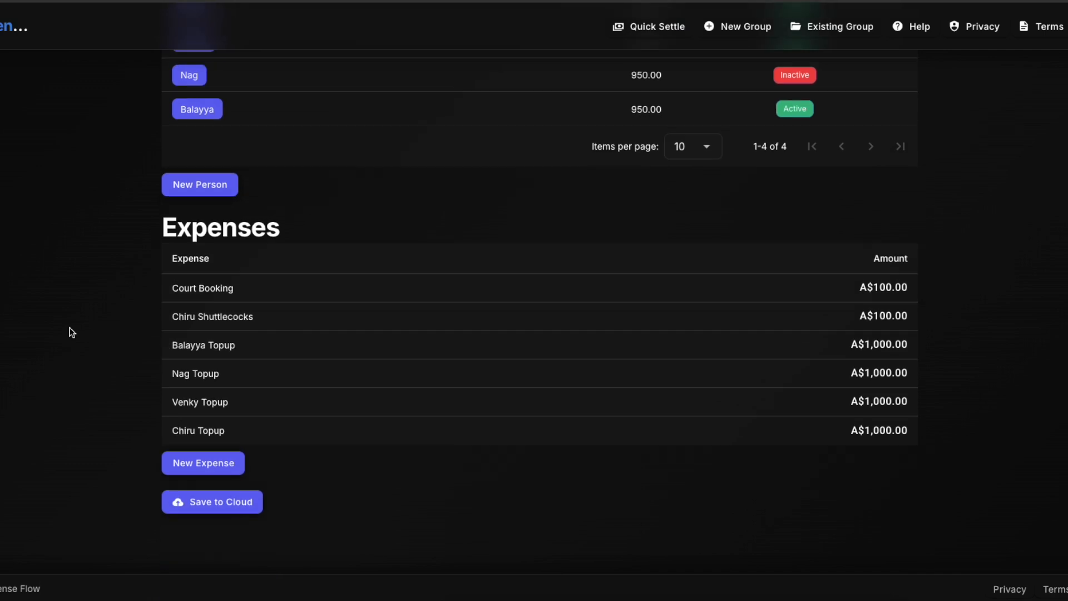
pyautogui.click(171, 489)
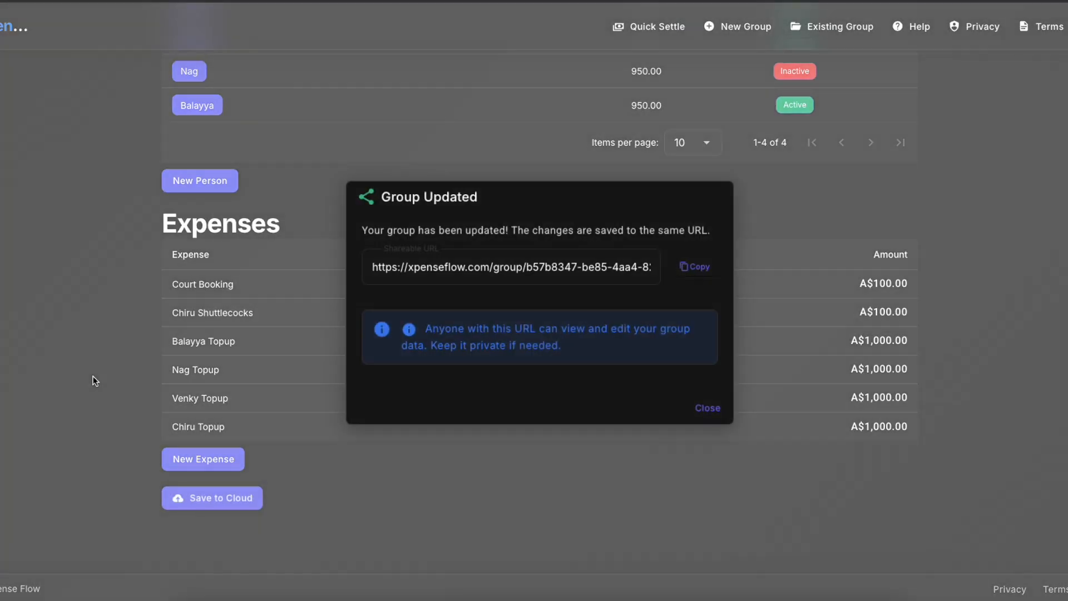
pyautogui.click(704, 407)
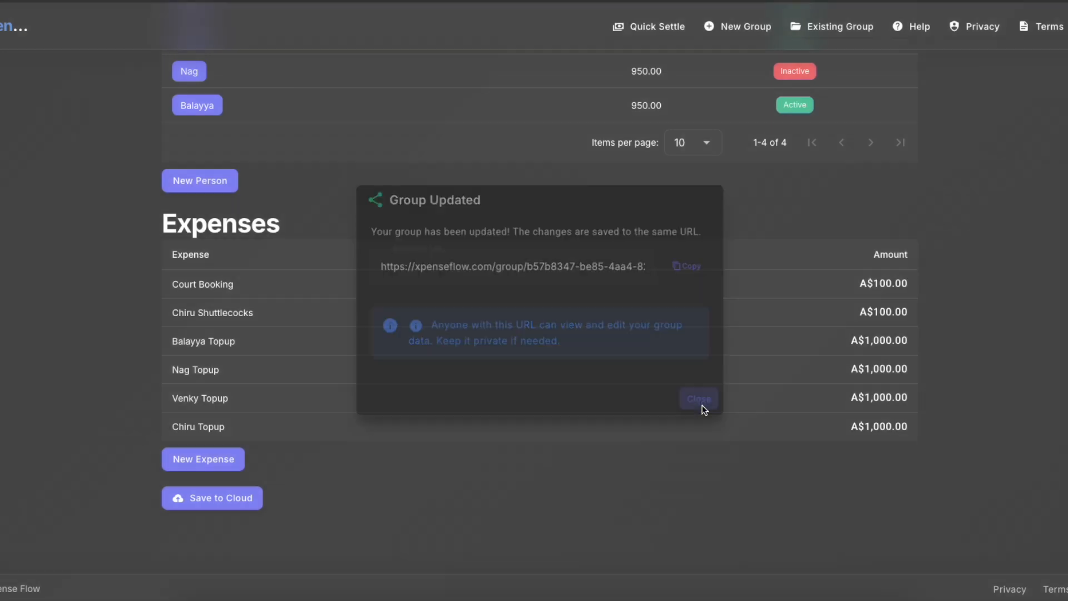